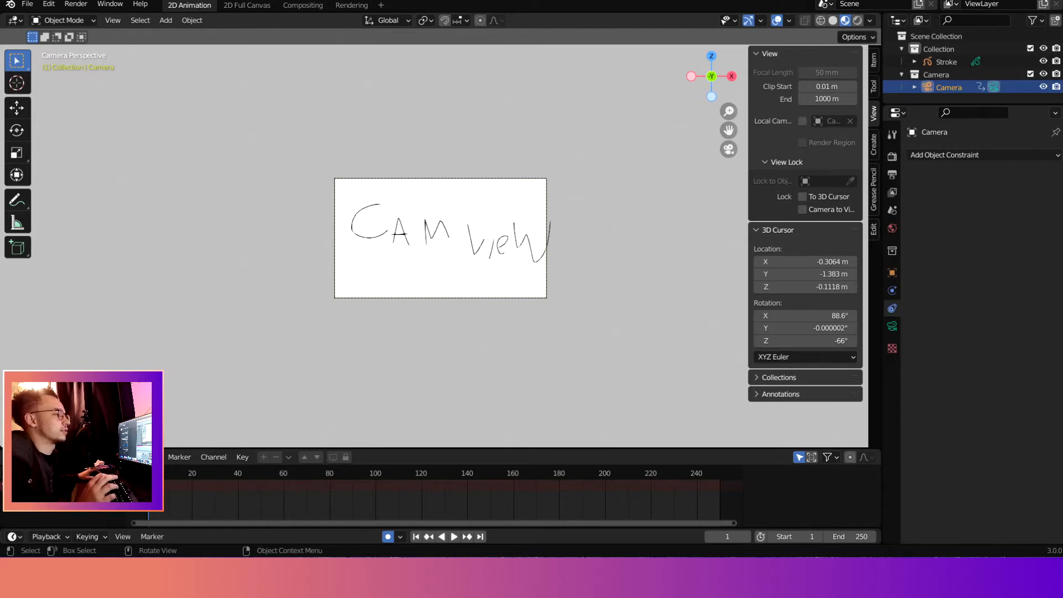
Step: Try rotating the selected camera freely from within the camera view, and undo the rotation
scroll(440, 238, up, 4)
mouse_move(421, 277)
middle_down()
mouse_move(410, 316)
mouse_move(489, 239)
mouse_move(629, 347)
mouse_move(392, 285)
mouse_move(456, 268)
mouse_move(598, 277)
middle_up()
key(KP_0)
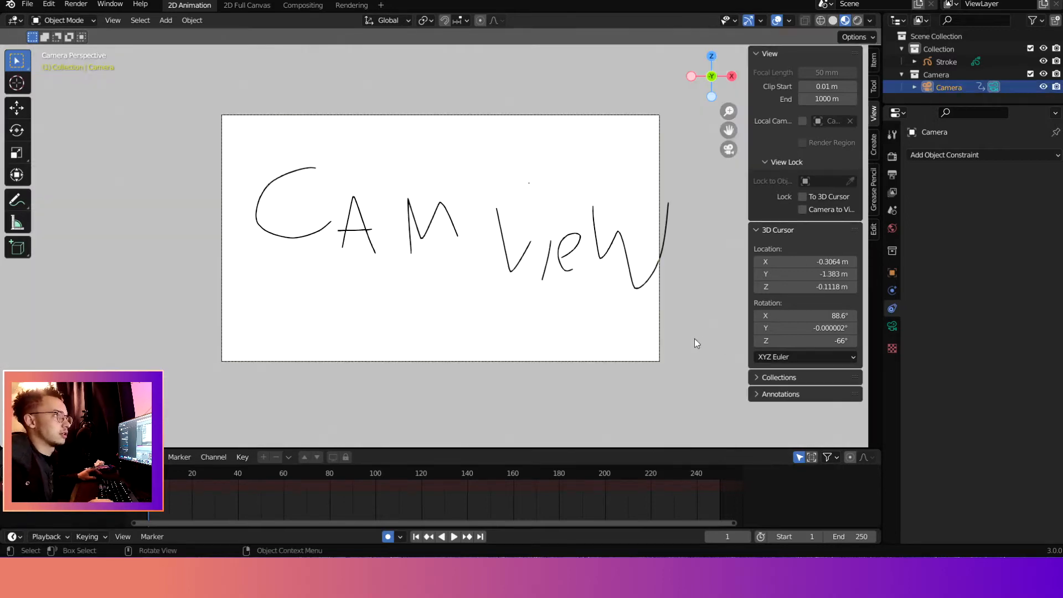
scroll(682, 247, up, 1)
scroll(582, 289, down, 2)
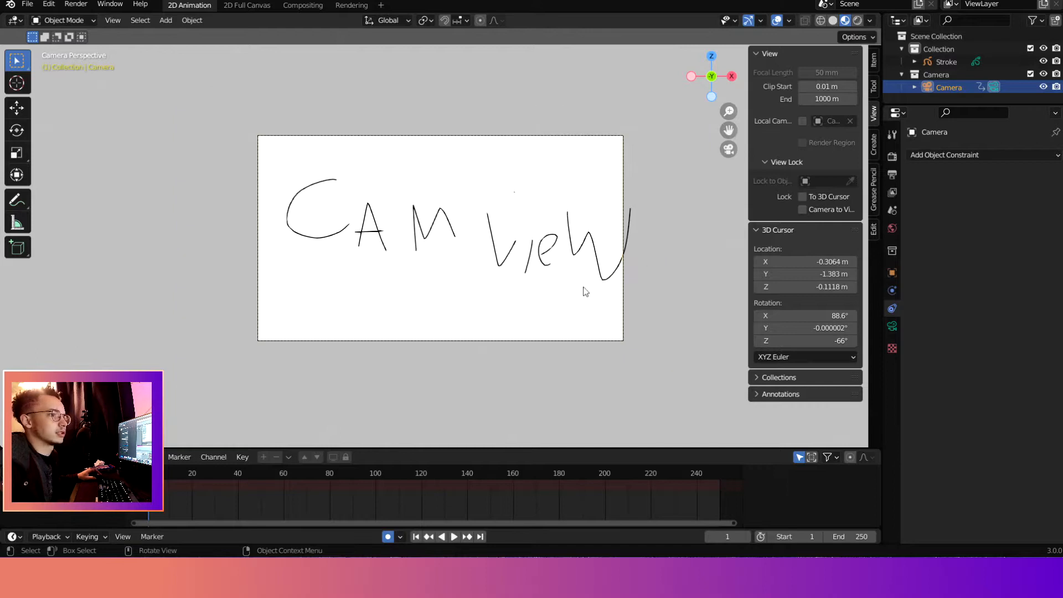
key(r)
click(441, 360)
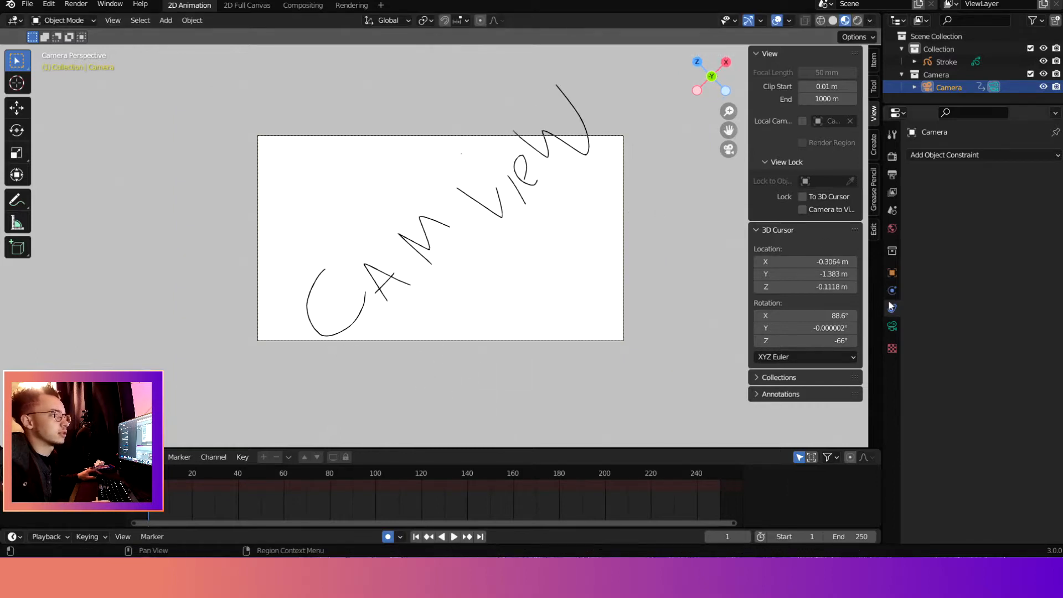
key(ctrl+z)
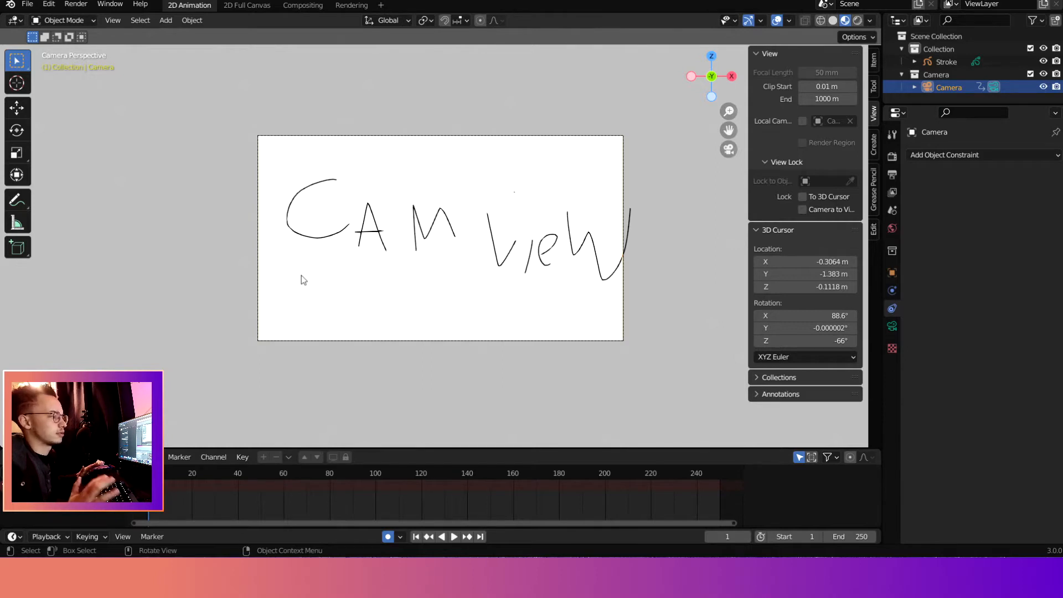
Step: Lock the camera's X and Z location and all three rotation axes, leaving Y location unlocked, and test the locks with a rotation
click(892, 272)
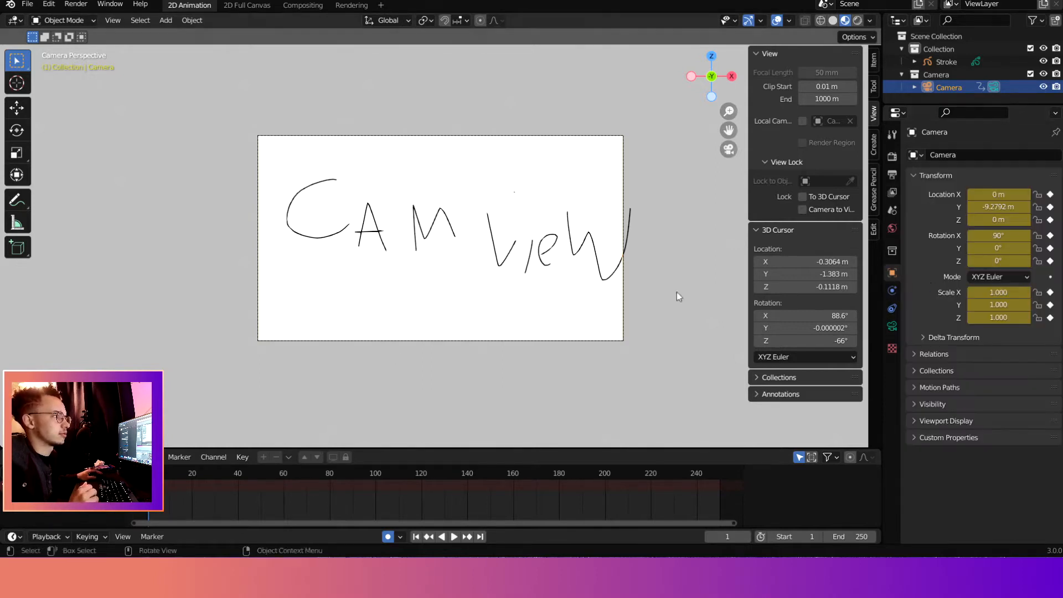
click(996, 207)
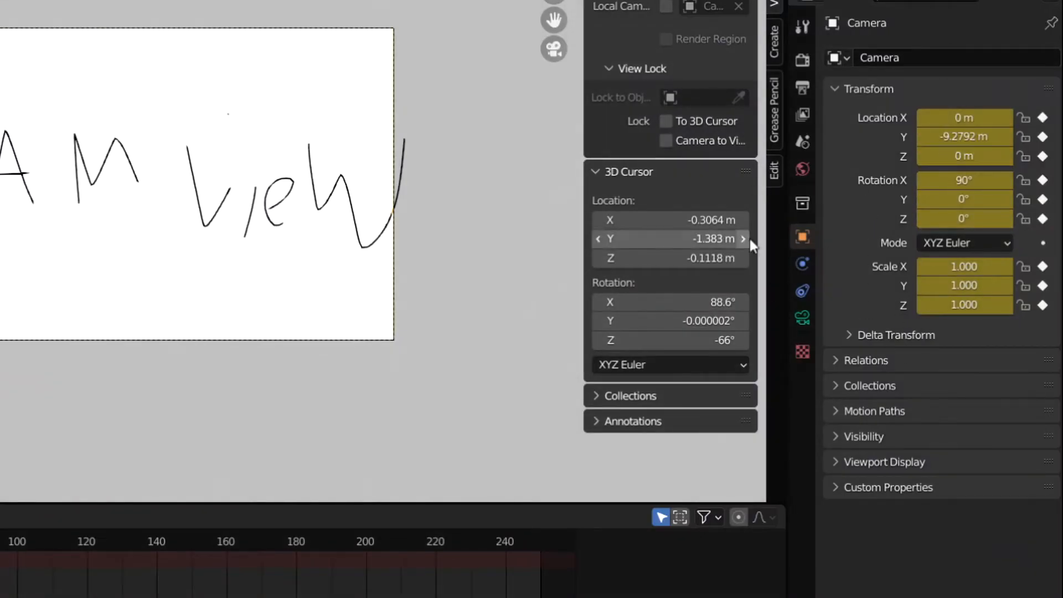
click(1024, 117)
click(1024, 136)
click(1024, 178)
click(1025, 158)
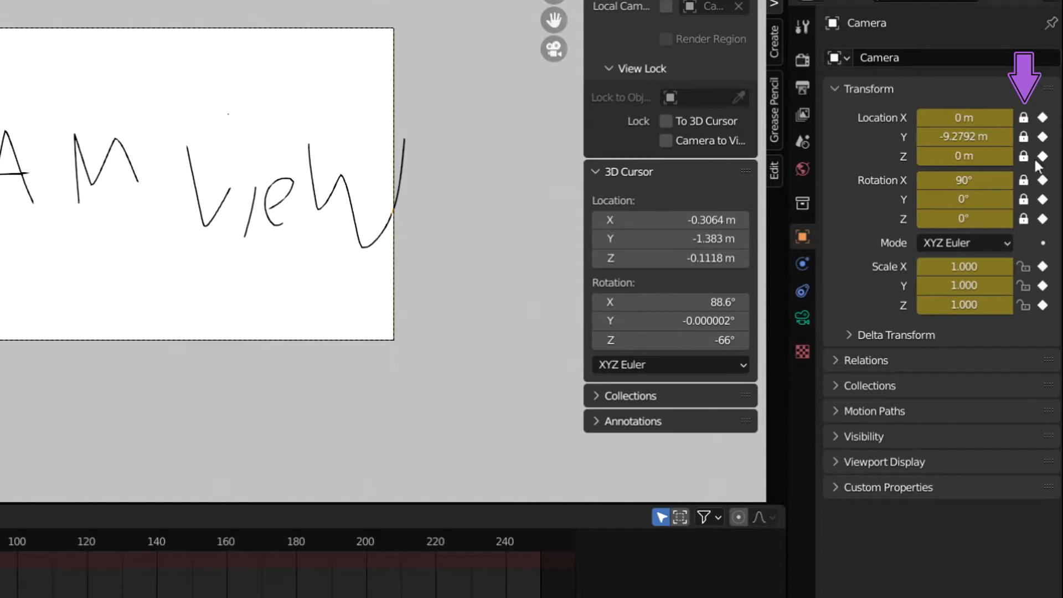
click(1023, 137)
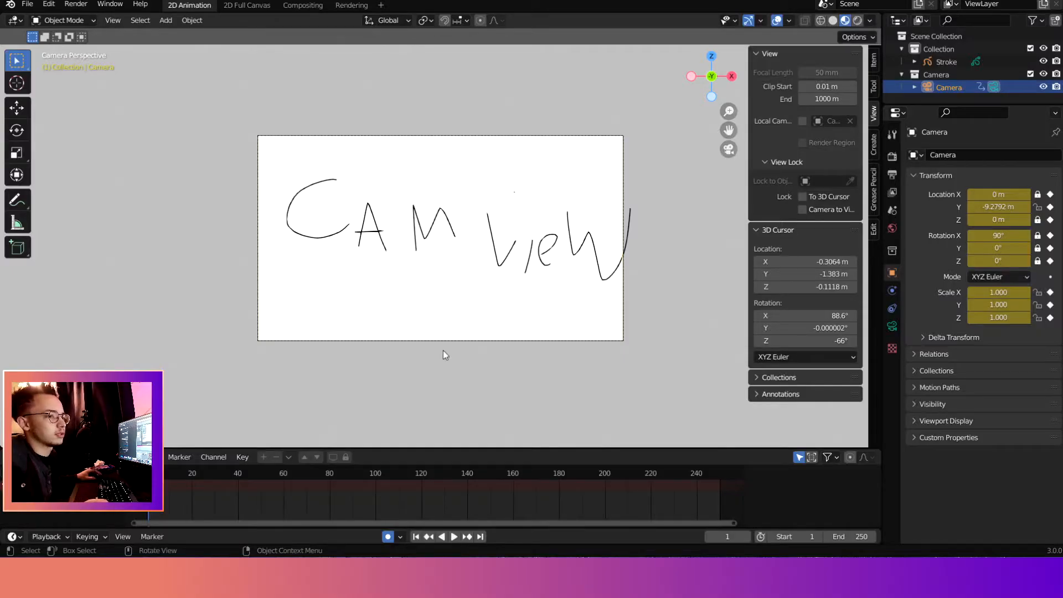
key(r)
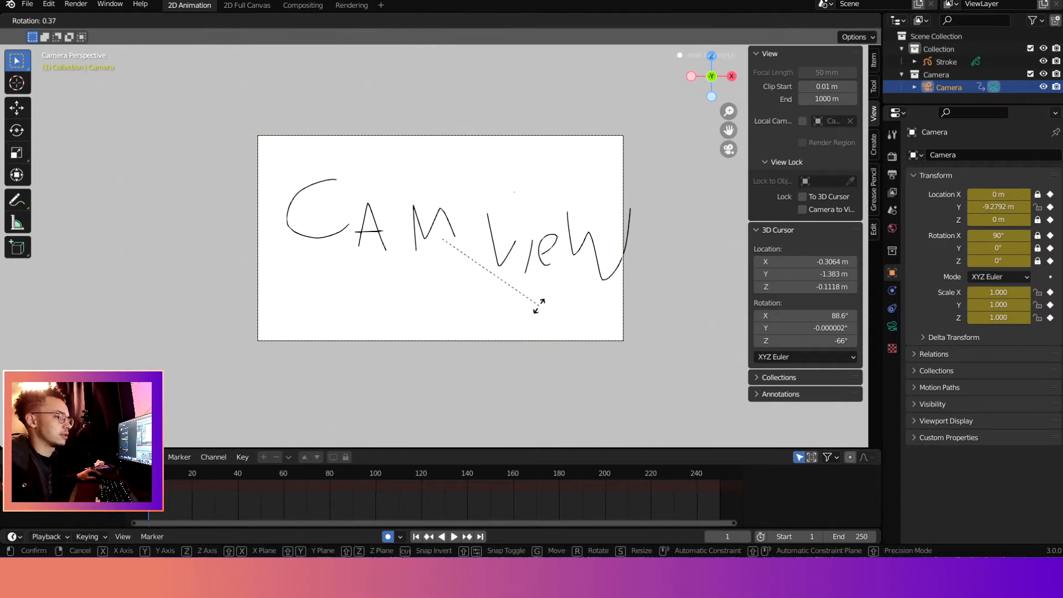
right_click(538, 340)
Step: Move the camera about 1.3 m along the global Y axis toward the drawing and check the framing through the camera
mouse_move(568, 340)
middle_down()
mouse_move(513, 359)
mouse_move(467, 341)
middle_up()
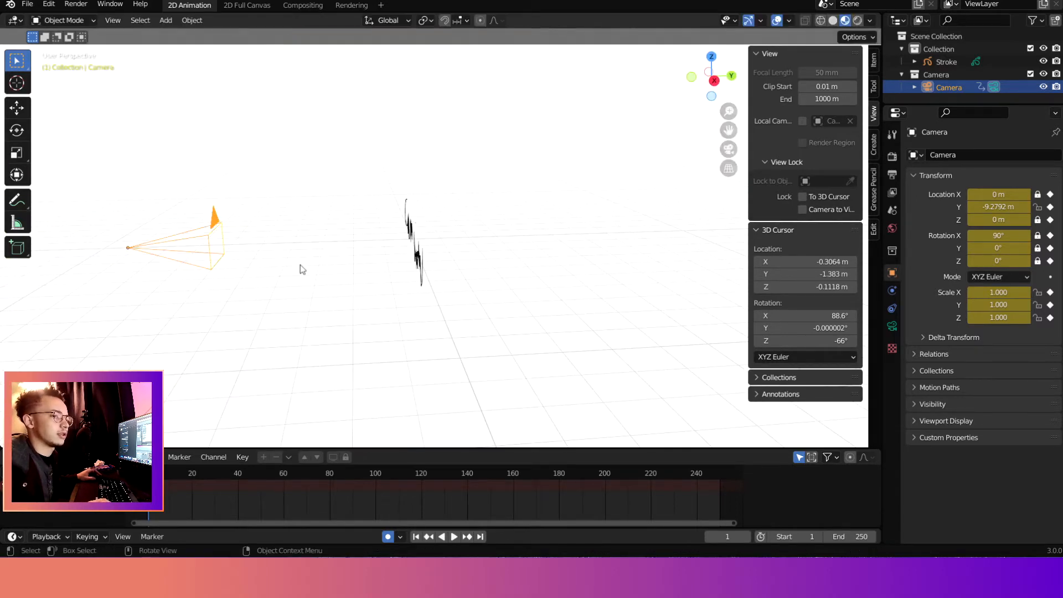
key(g)
key(y)
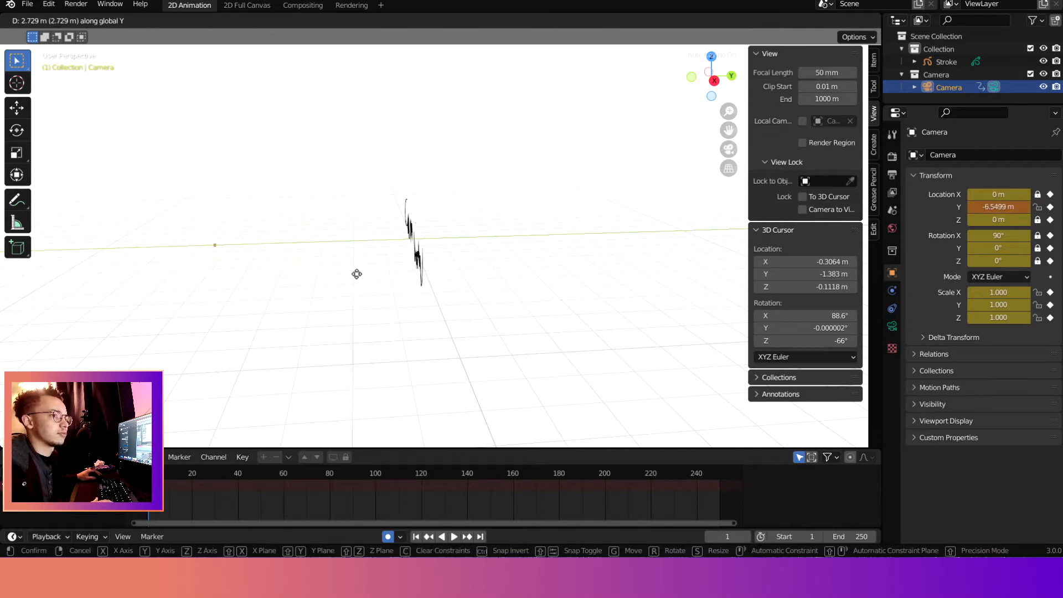
click(356, 275)
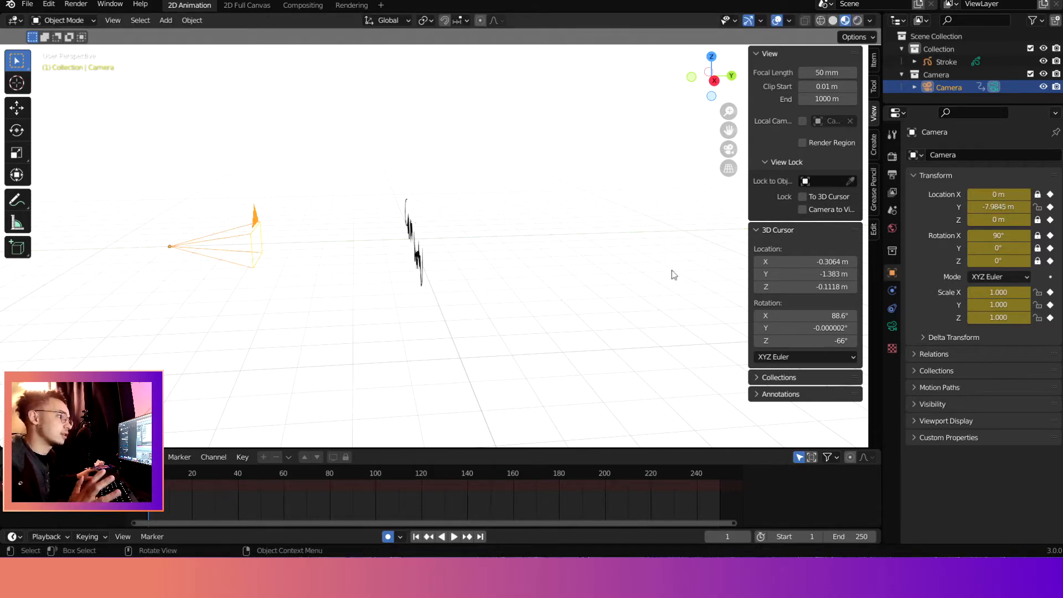
mouse_move(376, 272)
middle_down()
mouse_move(465, 277)
mouse_move(506, 296)
mouse_move(490, 280)
middle_up()
scroll(485, 278, up, 3)
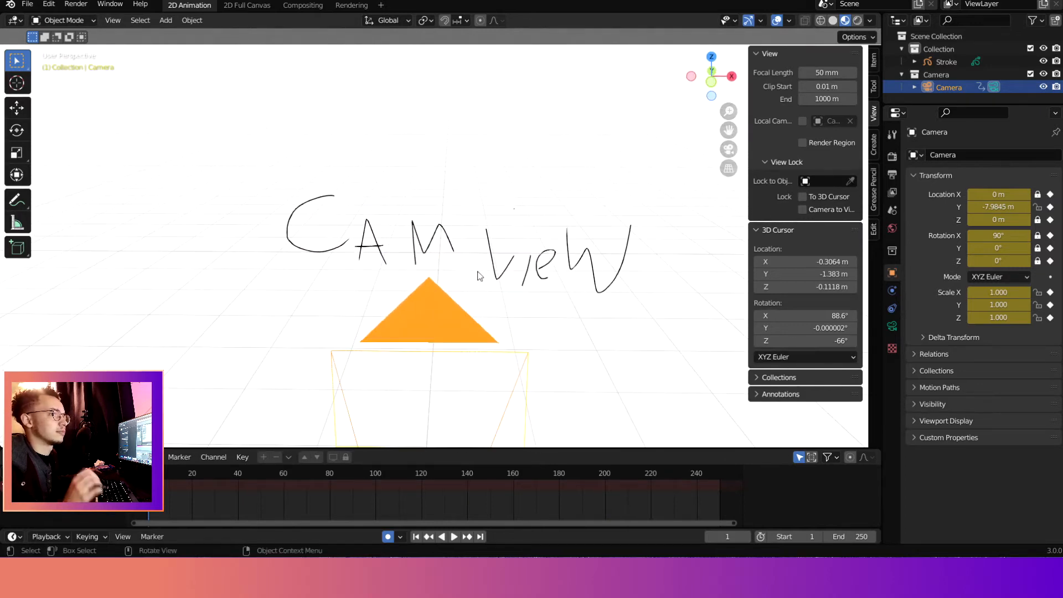
mouse_move(435, 372)
middle_down()
mouse_move(394, 308)
mouse_move(424, 333)
middle_up()
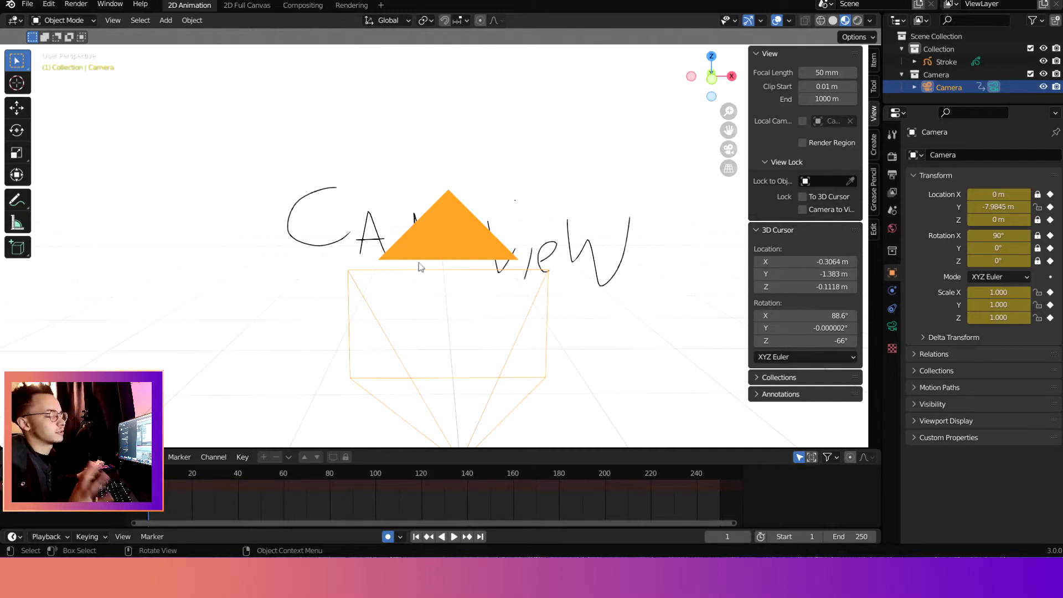
key(KP_0)
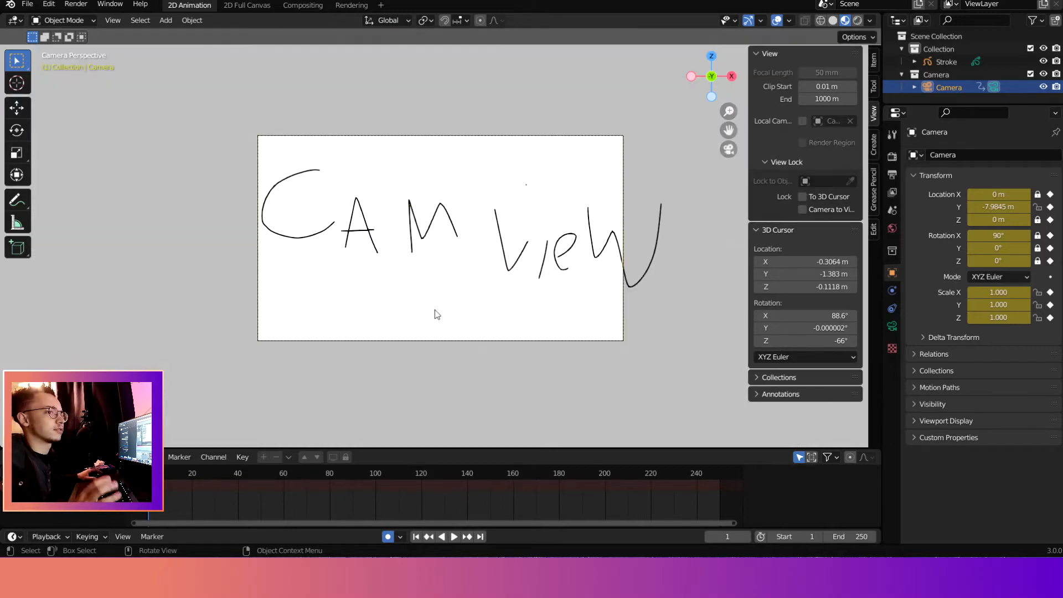
Step: Try to rotate the camera in the perspective view, with both normal and trackball rotation
mouse_move(435, 310)
middle_down()
mouse_move(442, 336)
mouse_move(318, 319)
middle_up()
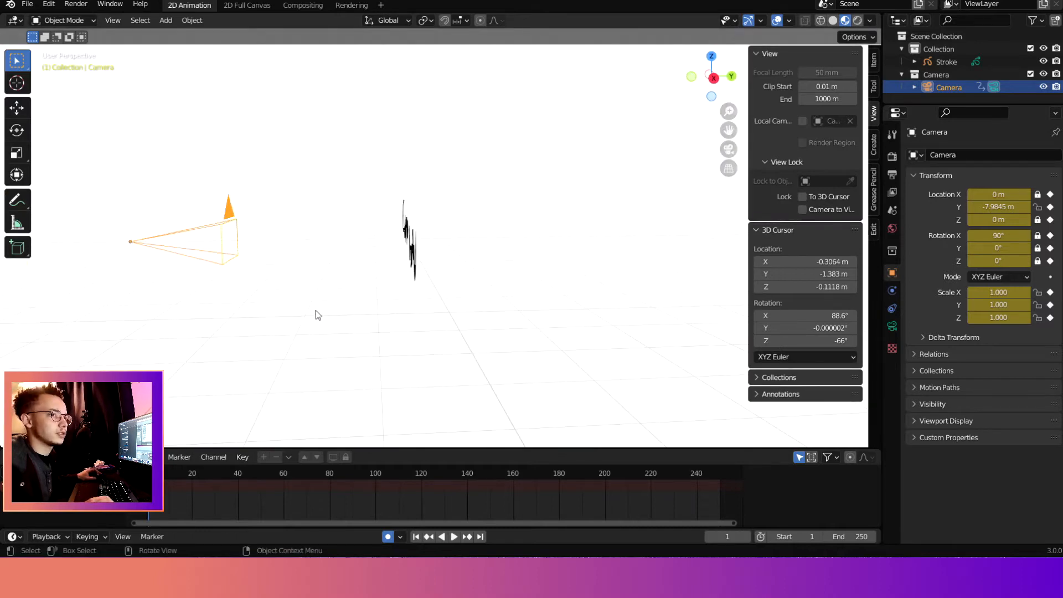
middle_drag(394, 325, 185, 317)
scroll(398, 327, up, 4)
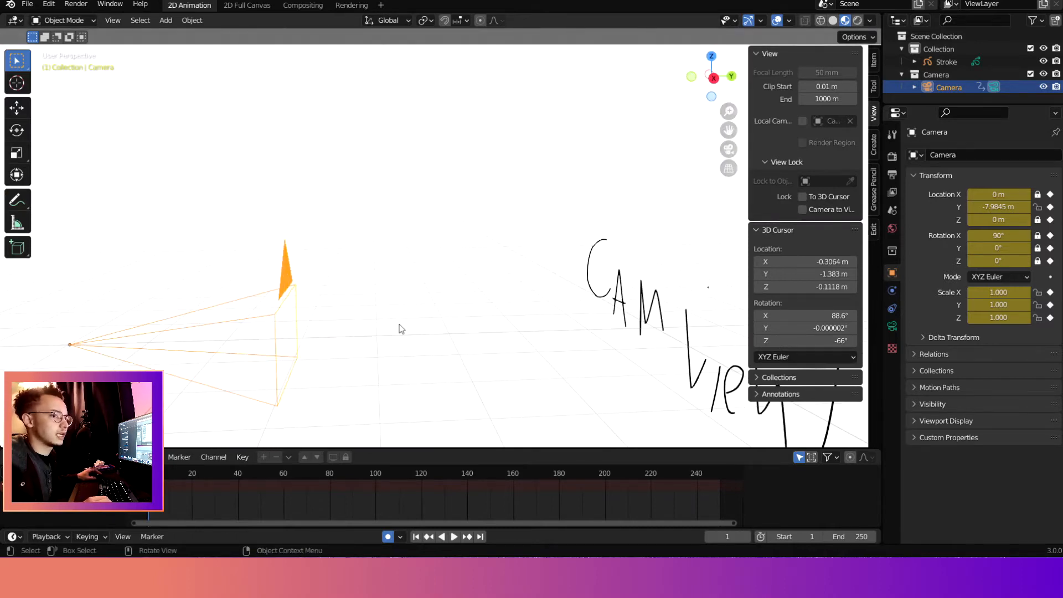
scroll(401, 329, down, 1)
key(r)
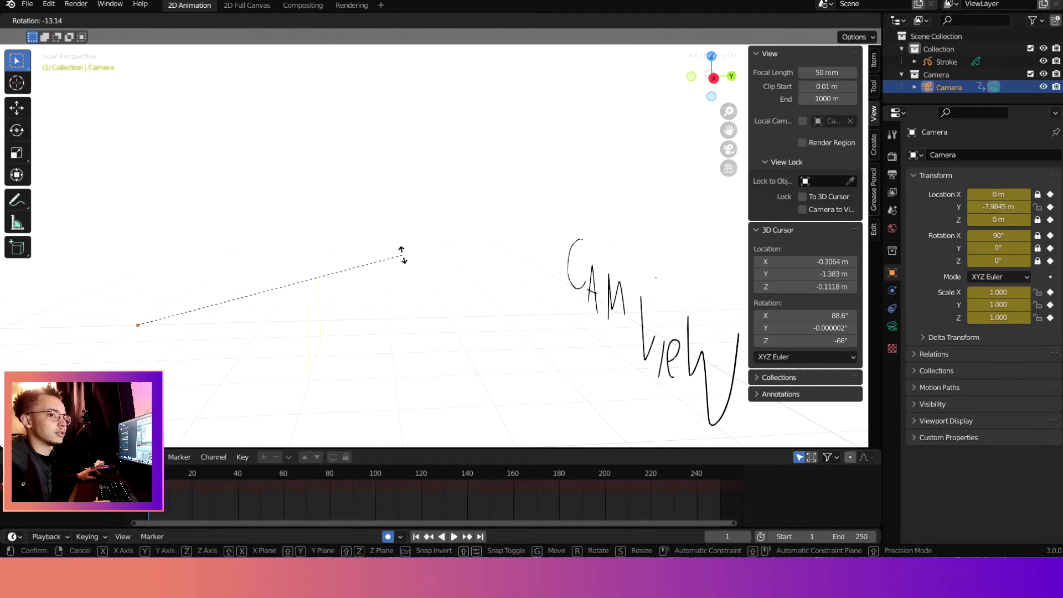
click(403, 258)
scroll(439, 284, down, 4)
key(r)
key(r)
key(Escape)
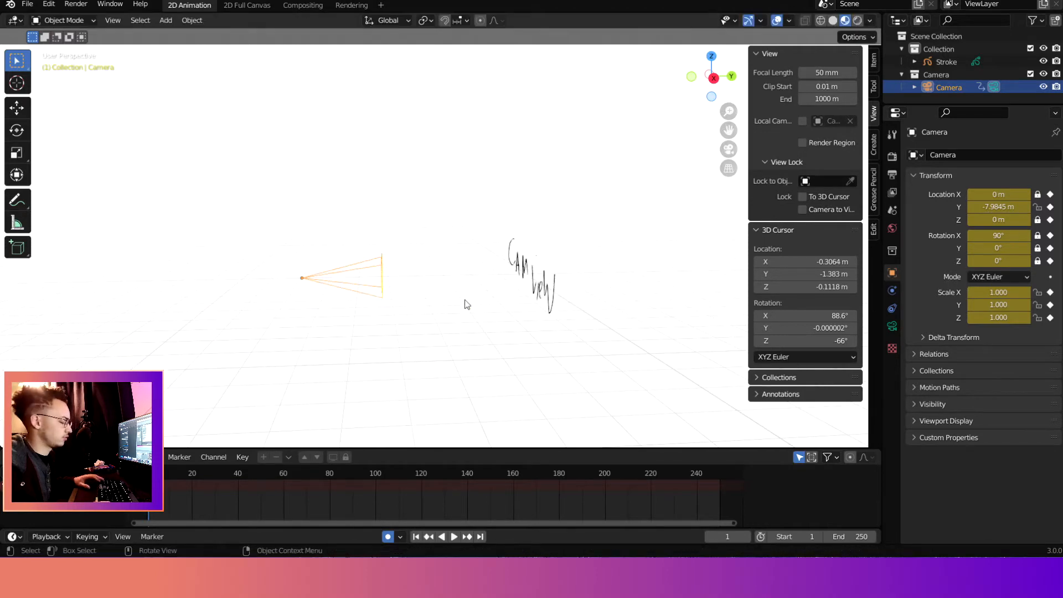
Step: Try to rotate the camera and move it freely while looking through the camera view
key(KP_0)
scroll(464, 300, up, 5)
key(r)
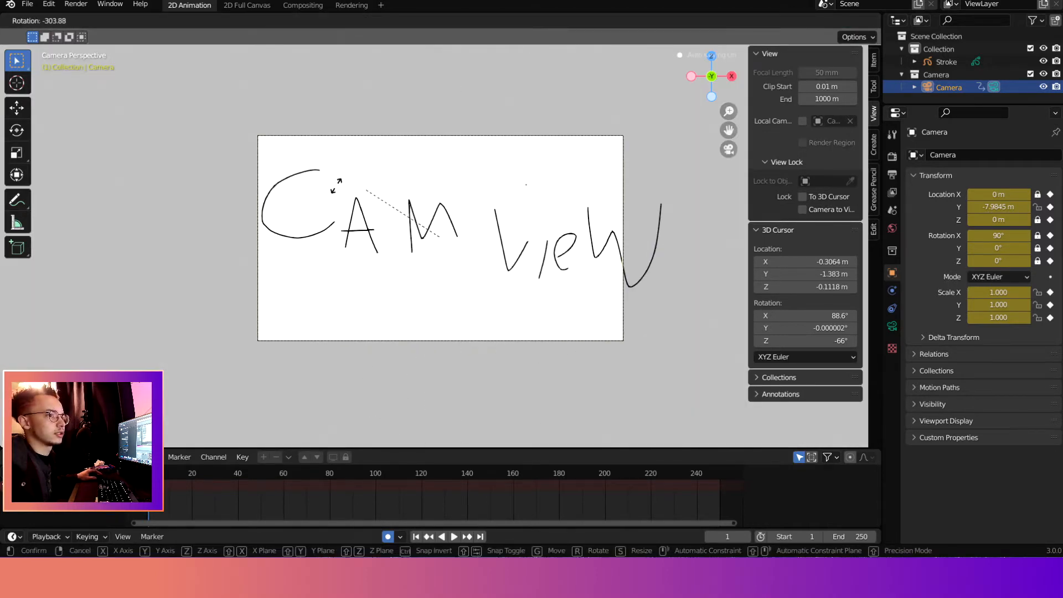
key(Escape)
key(g)
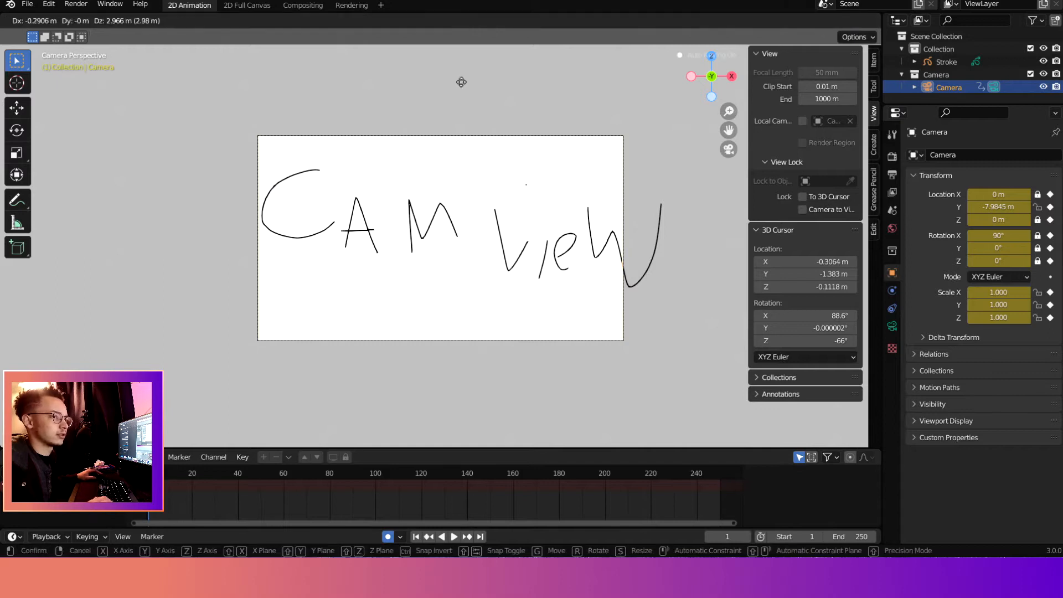
key(Escape)
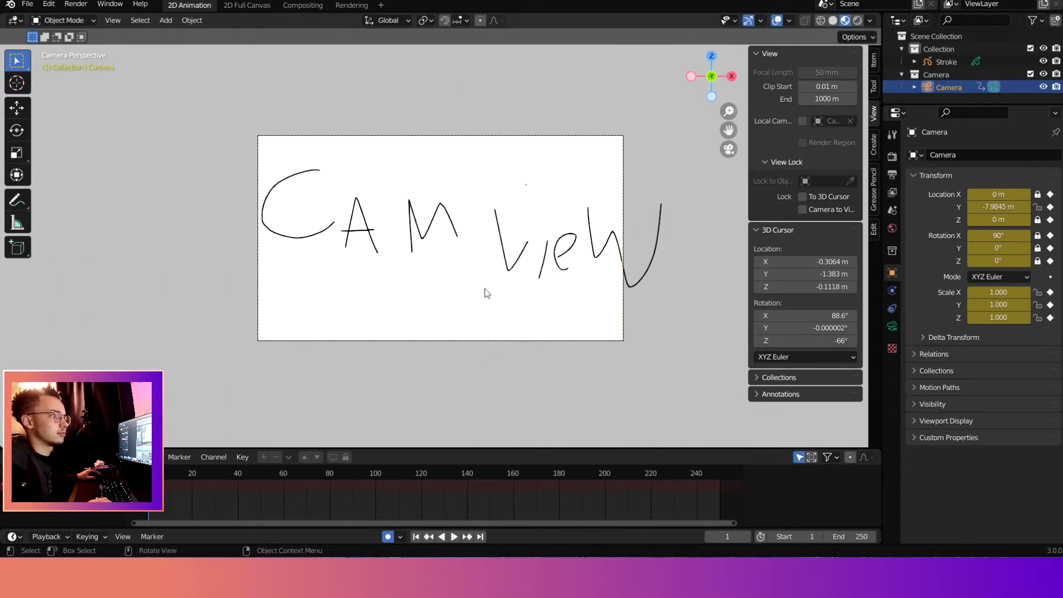
Step: Move the camera back along the global Y axis to about -8.72 m
key(g)
key(y)
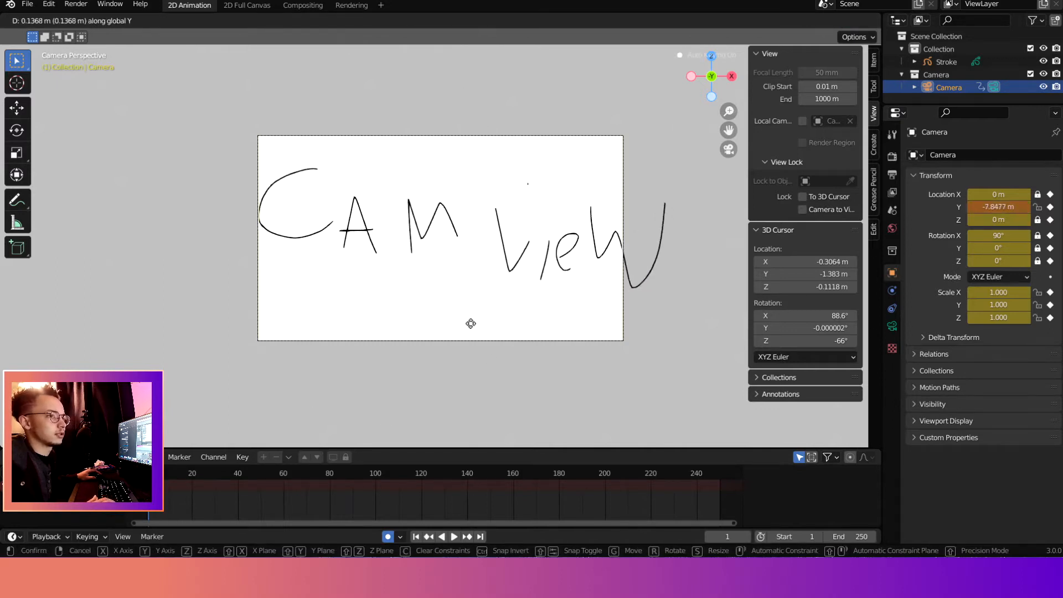
click(437, 339)
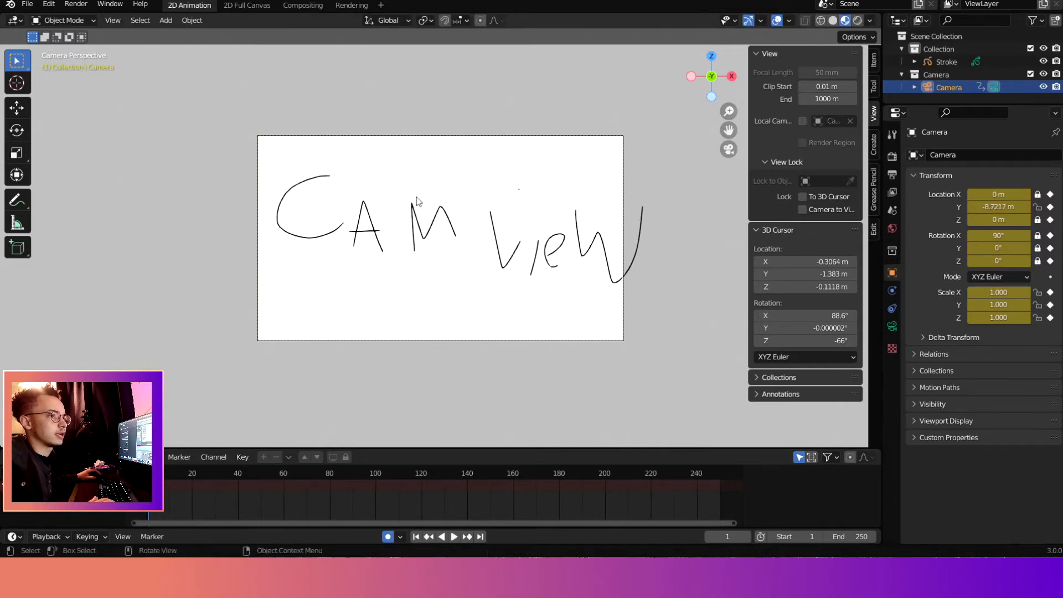
Step: Select the lettering stroke object and unlock all of the camera's location and rotation channels
mouse_move(354, 193)
mouse_down()
mouse_move(440, 253)
mouse_move(475, 259)
mouse_up()
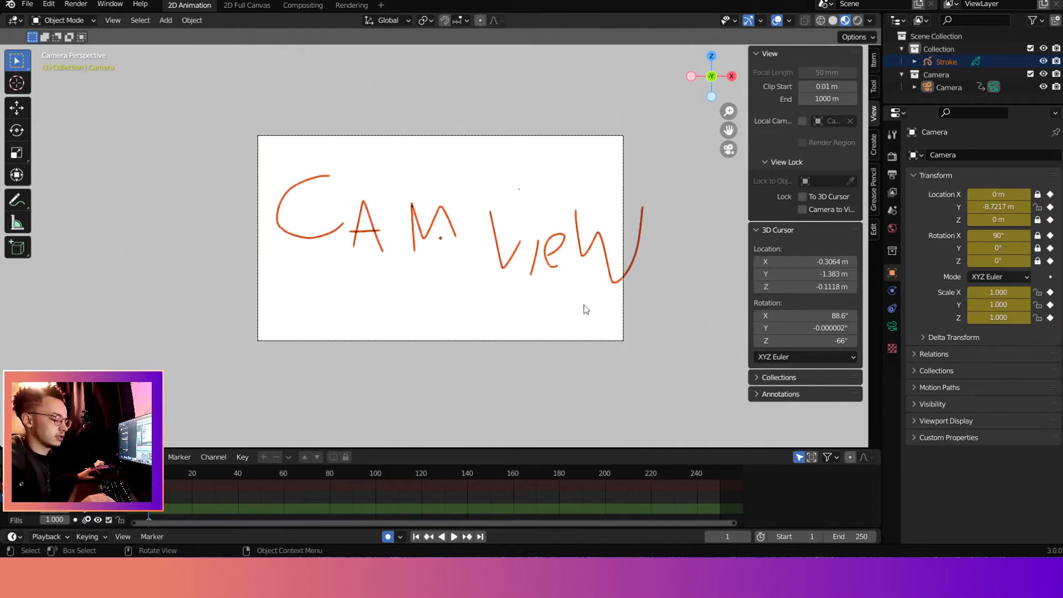
drag(1038, 261, 1034, 199)
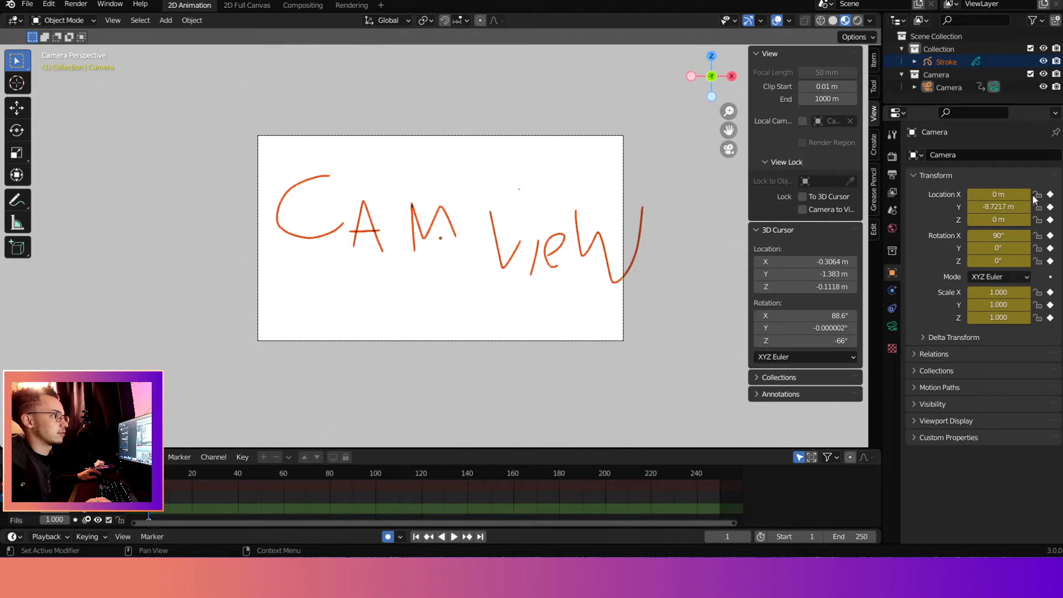
Step: Add a Limit Location and a Limit Rotation constraint to the camera
click(892, 307)
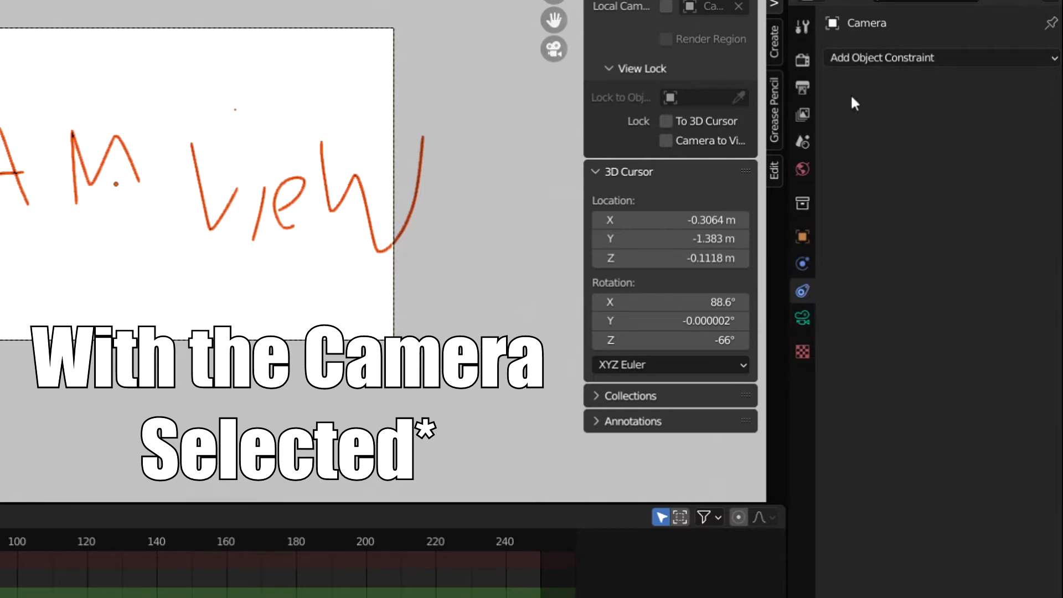
click(878, 59)
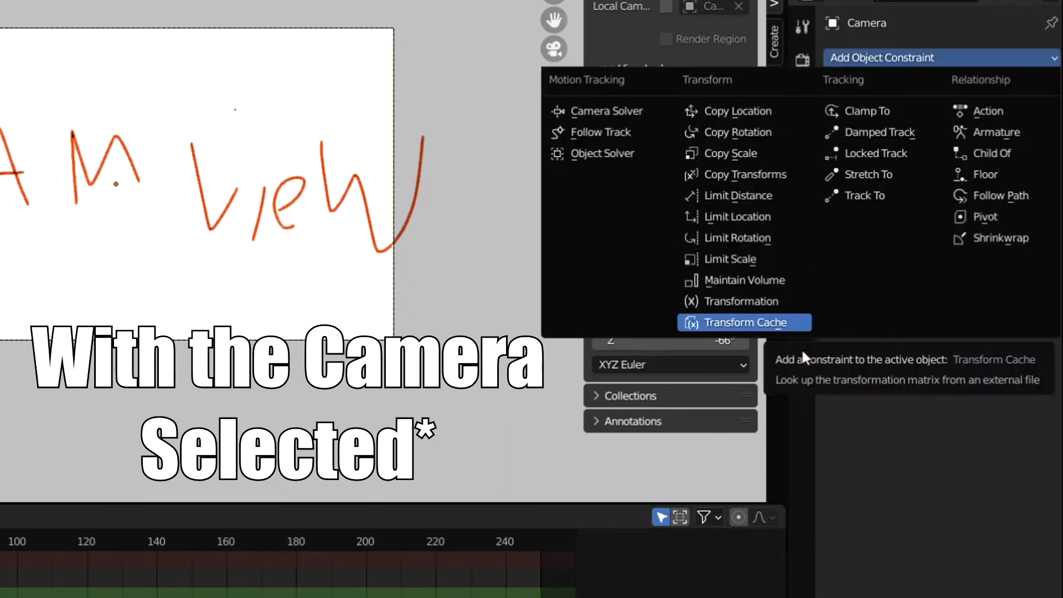
click(941, 59)
click(742, 217)
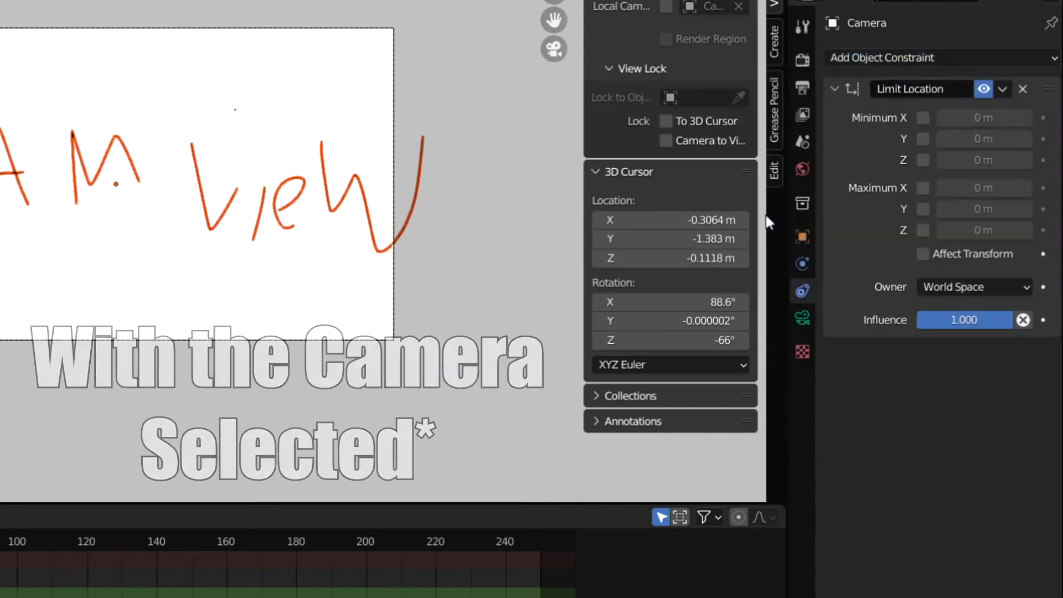
click(958, 59)
click(752, 238)
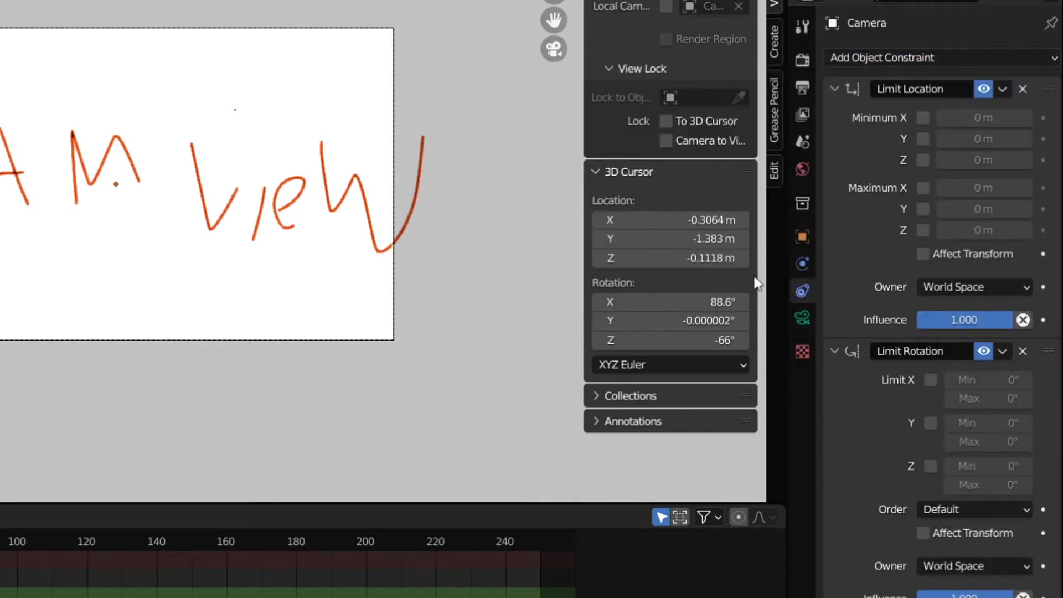
Step: Enable the minimum and maximum X and Z limits at 0 m in the camera's Limit Location constraint, leaving Y unlimited
click(802, 237)
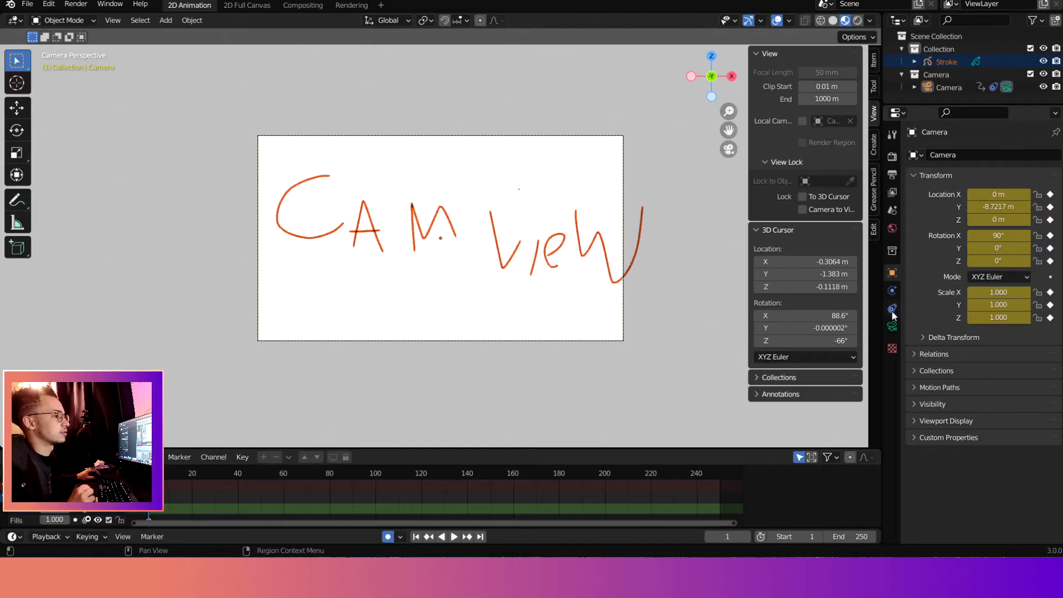
click(801, 292)
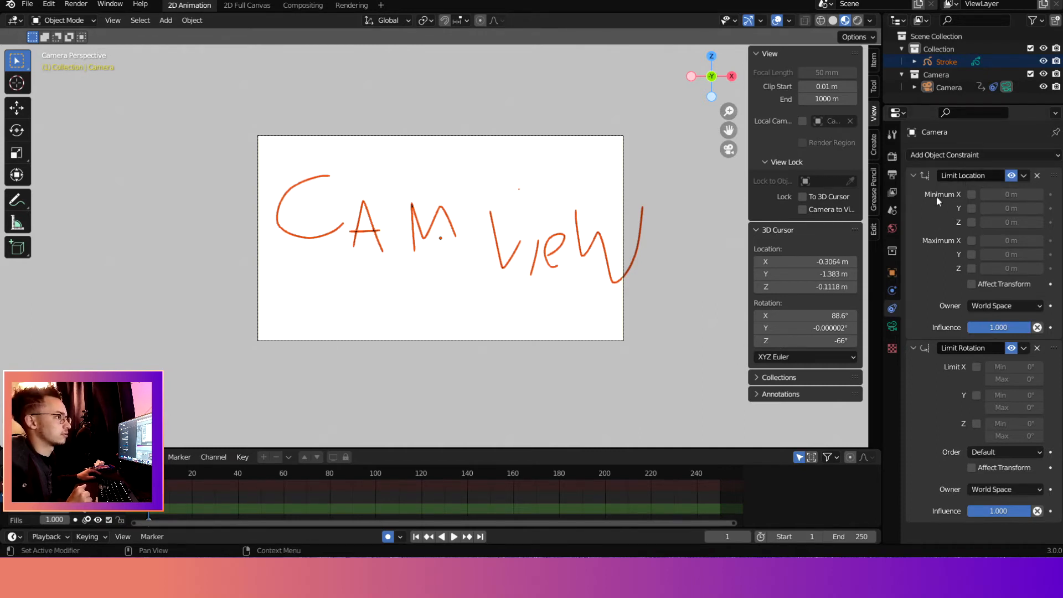
click(970, 195)
click(972, 210)
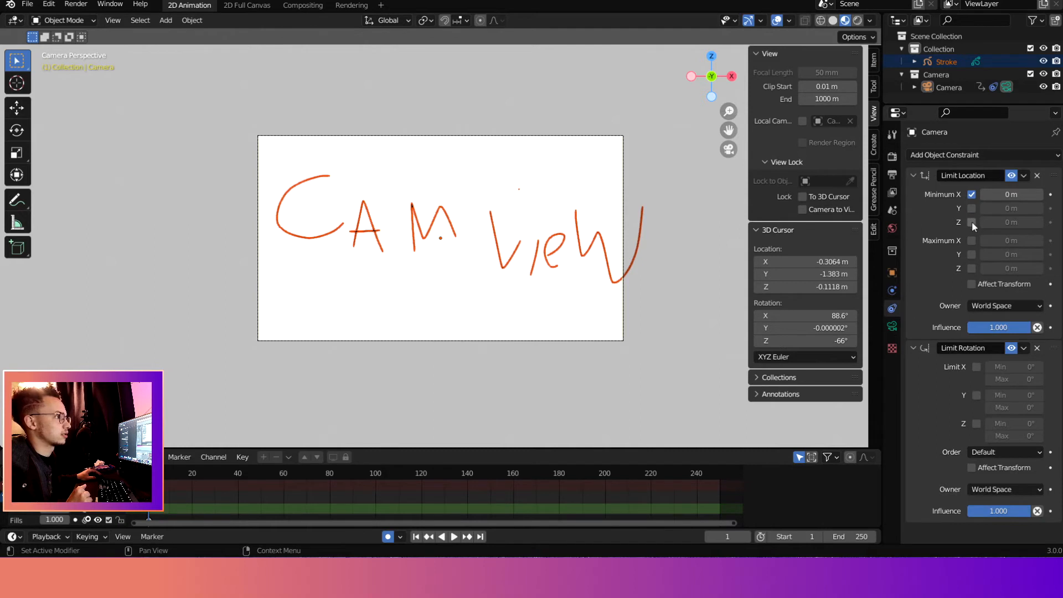
click(972, 222)
click(972, 209)
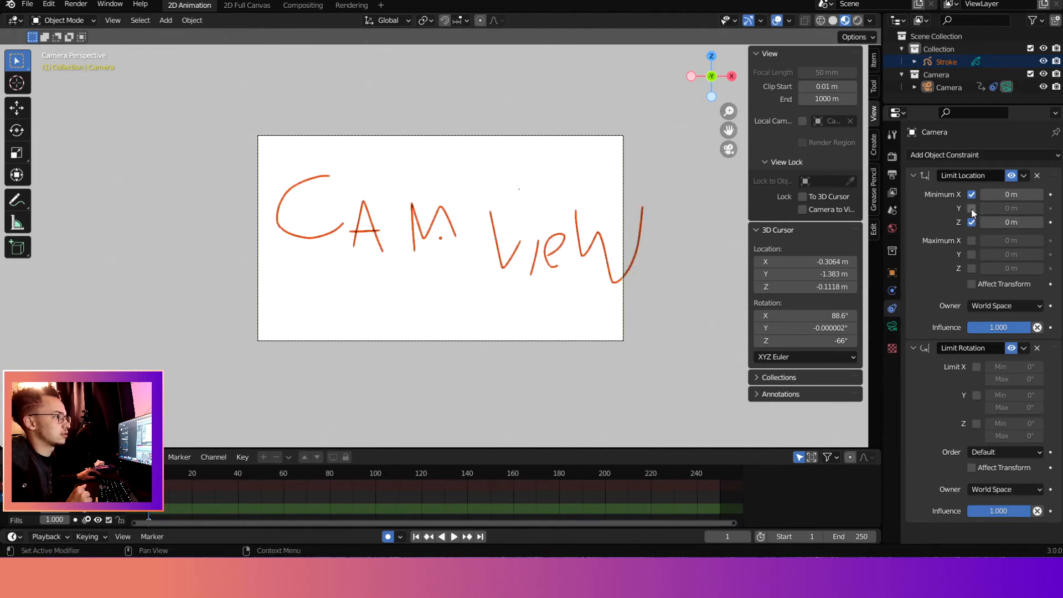
click(971, 241)
click(972, 268)
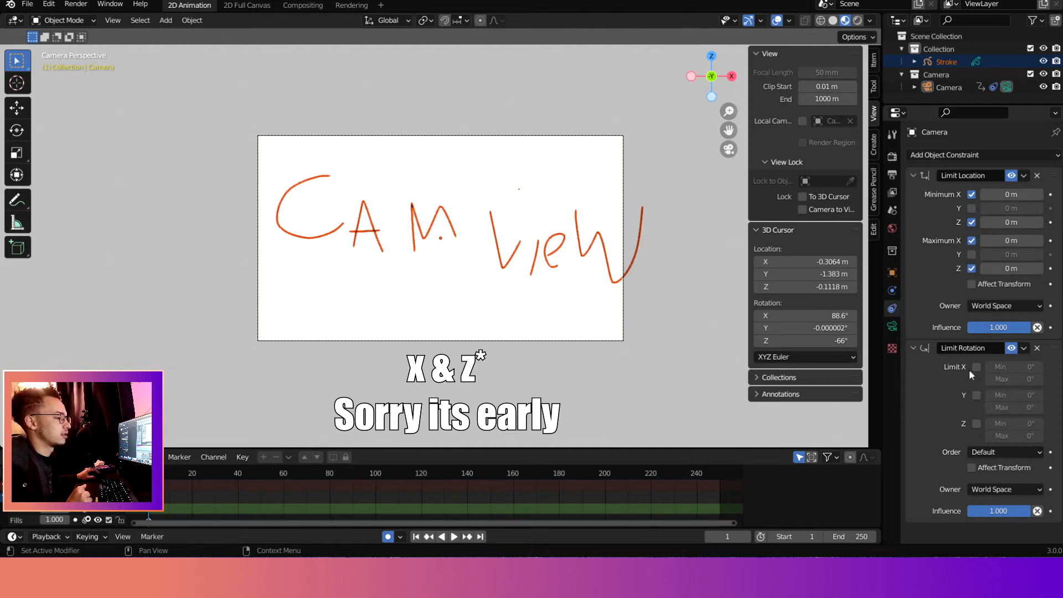
Step: Check the camera's rotation values and enable the X, Y and Z limits in its Limit Rotation constraint
click(892, 273)
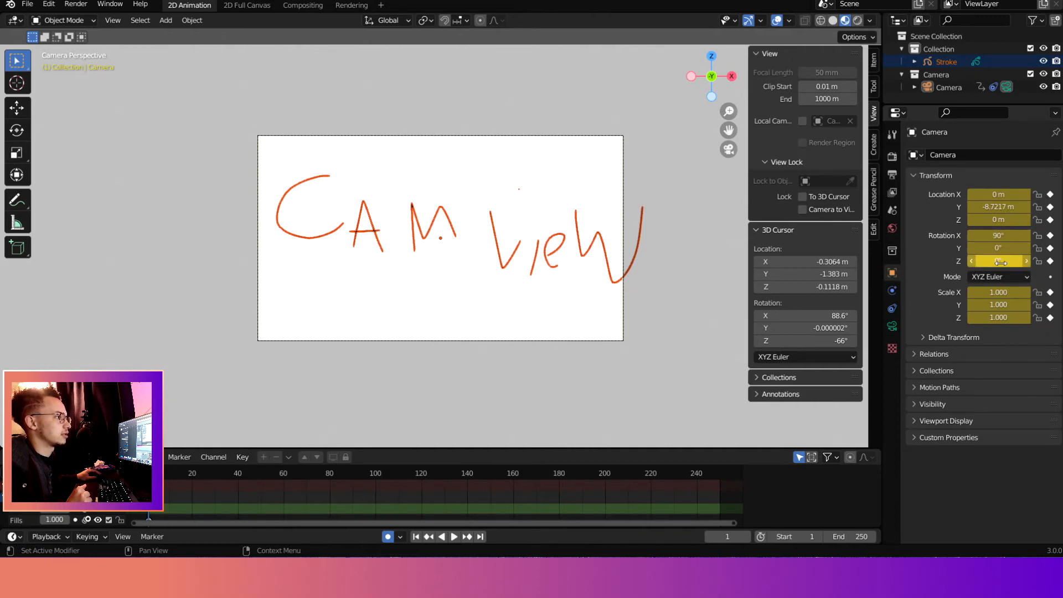
click(893, 308)
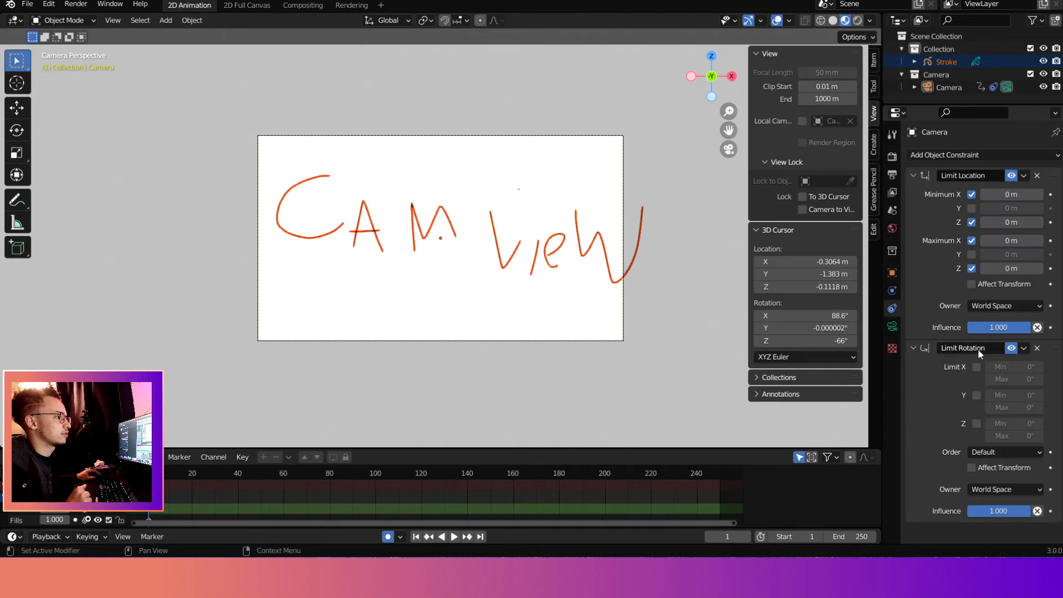
click(977, 367)
click(976, 395)
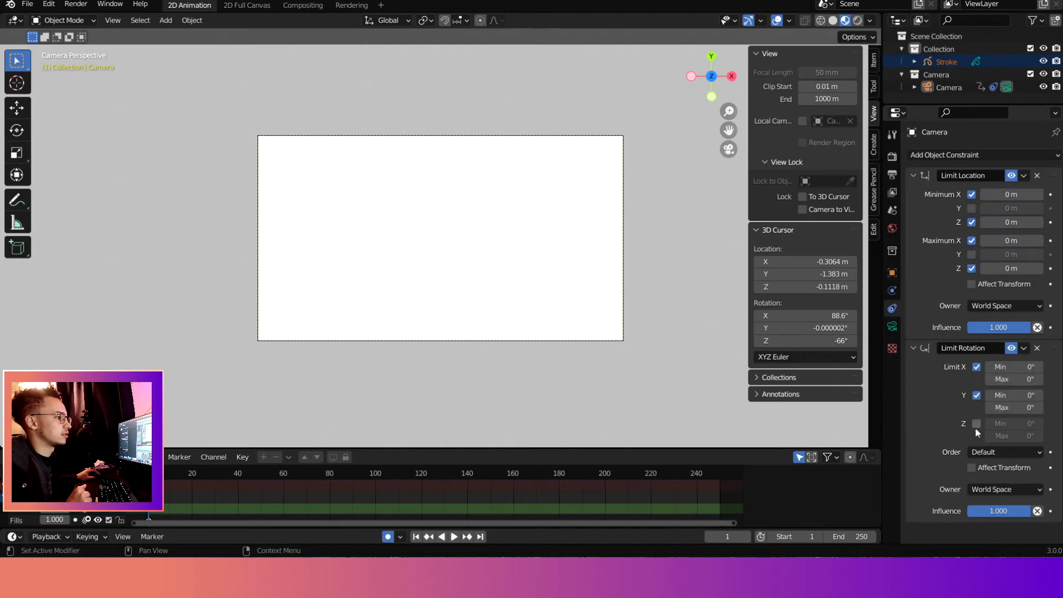
click(975, 424)
Step: Set both the minimum and maximum X rotation of the Limit Rotation constraint to 90°
click(1021, 365)
text(90)
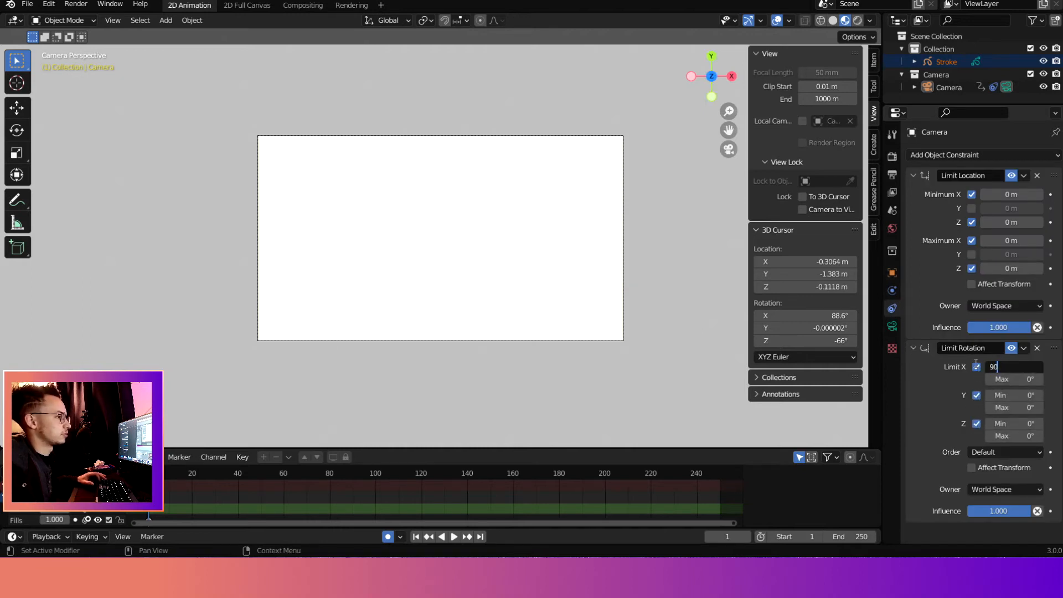
key(Tab)
text(90)
key(Return)
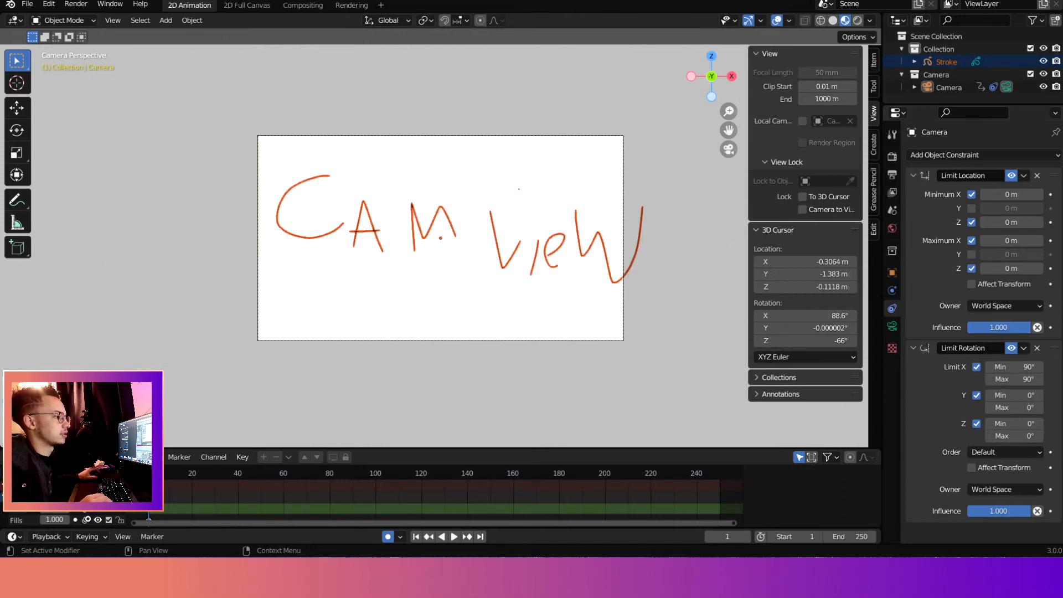
Step: Insert a keyframe on the minimum X value of the camera's Limit Rotation constraint
scroll(463, 266, down, 1)
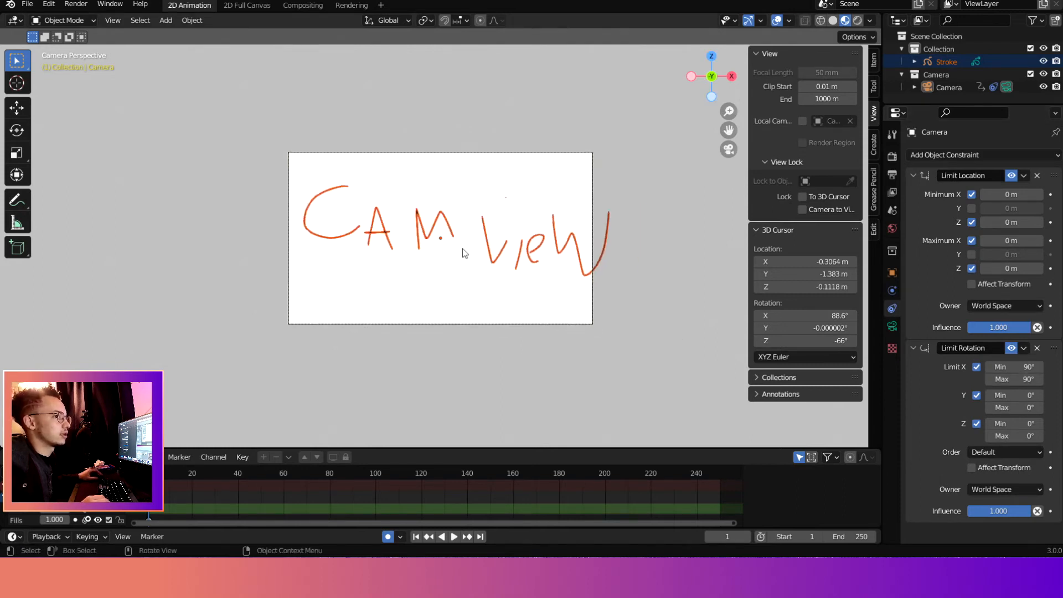
scroll(536, 227, up, 3)
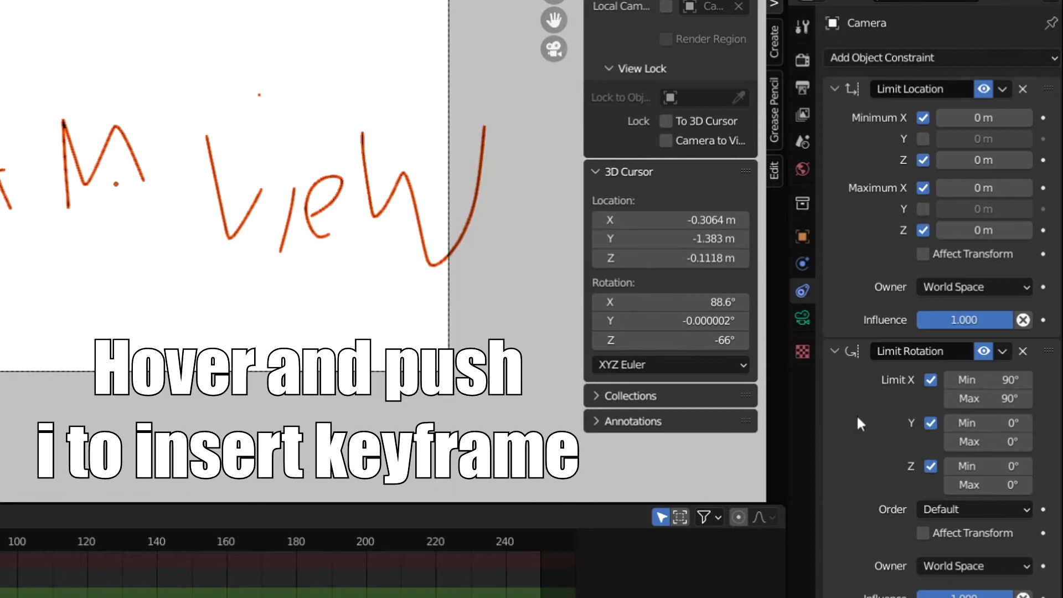
key(i)
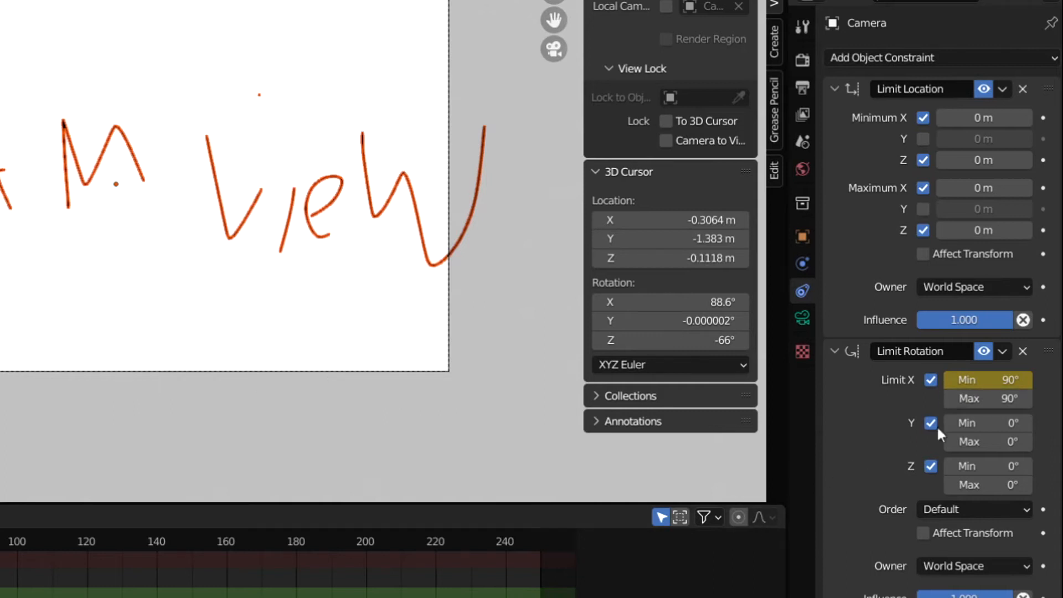
Step: Set the minimum X rotation of the Limit Rotation constraint to 0°
drag(1005, 380, 986, 380)
click(1000, 379)
text(0)
key(Return)
scroll(525, 224, down, 3)
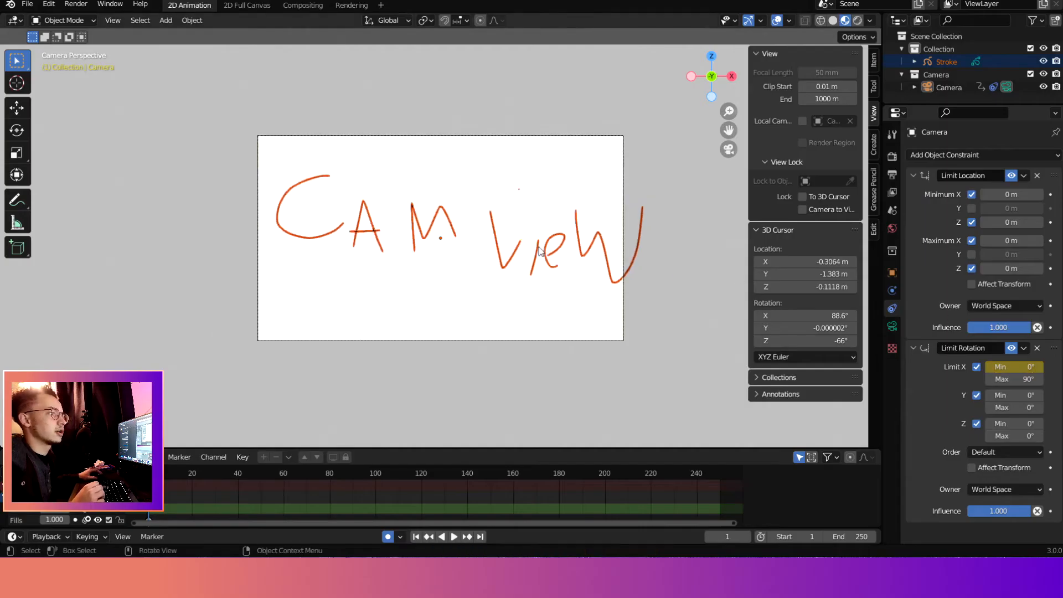
Step: Select the camera and rotate it freely, from outside and in camera view, to test the widened X limit
middle_drag(525, 224, 330, 260)
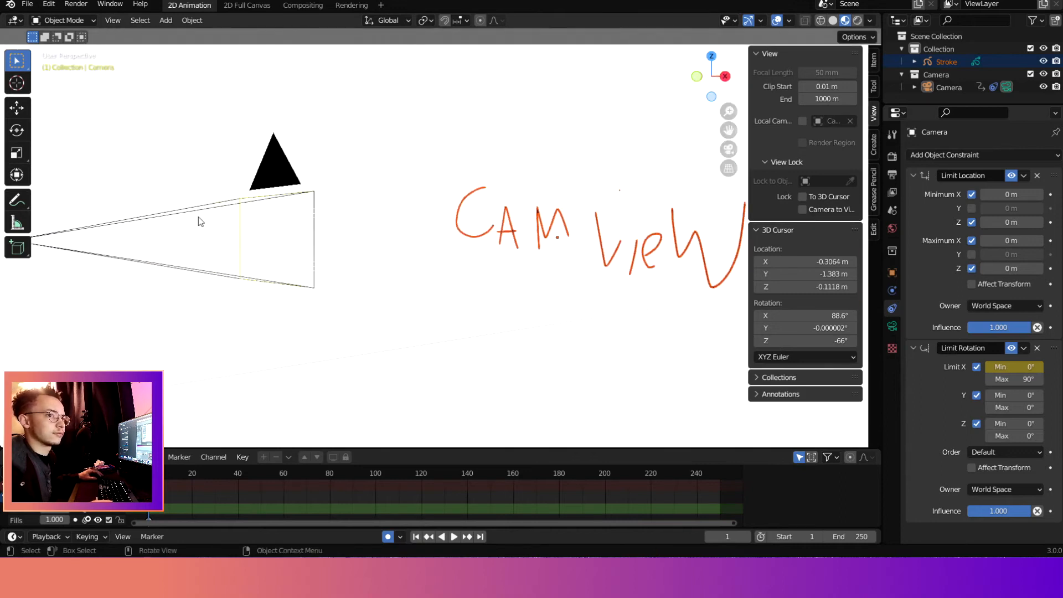
click(212, 207)
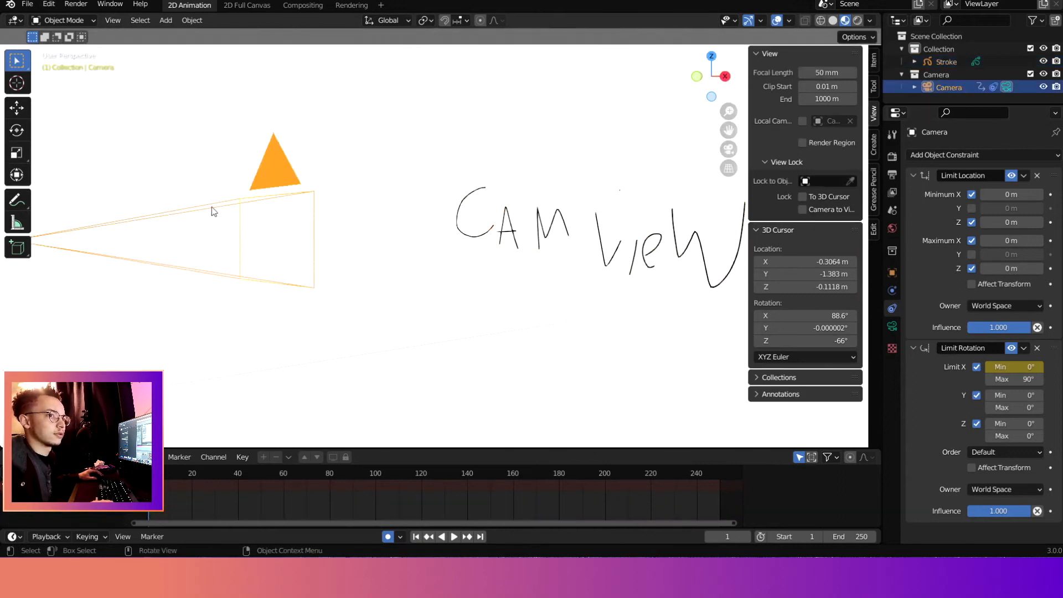
key(r)
click(394, 307)
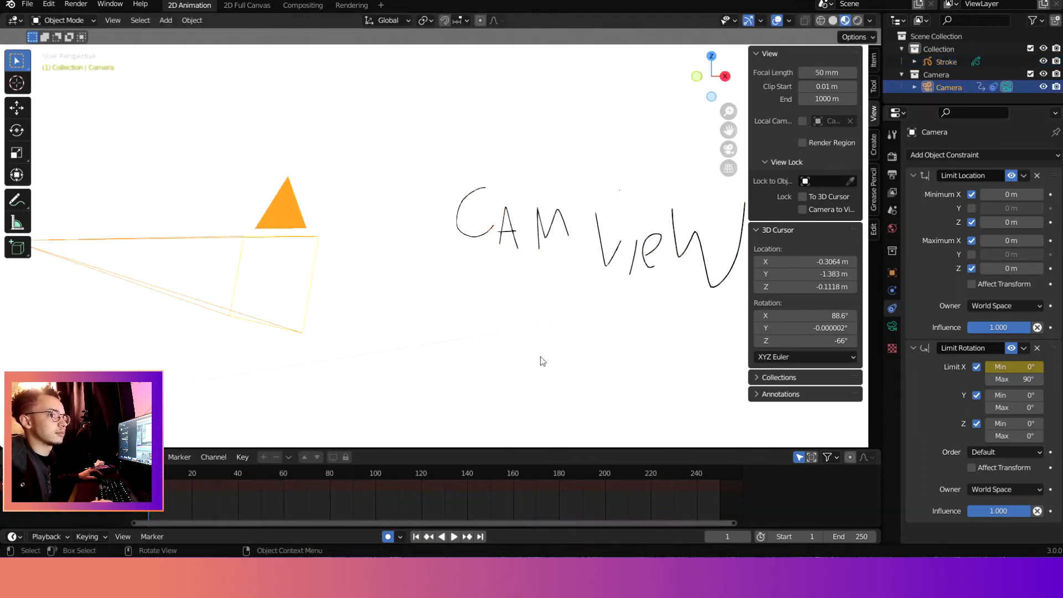
key(r)
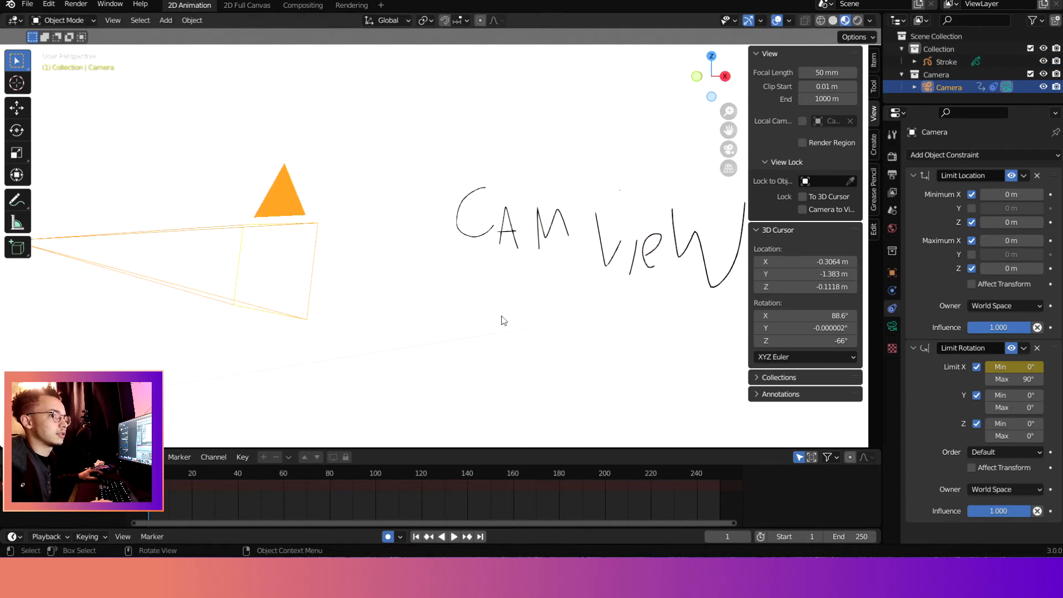
key(KP_0)
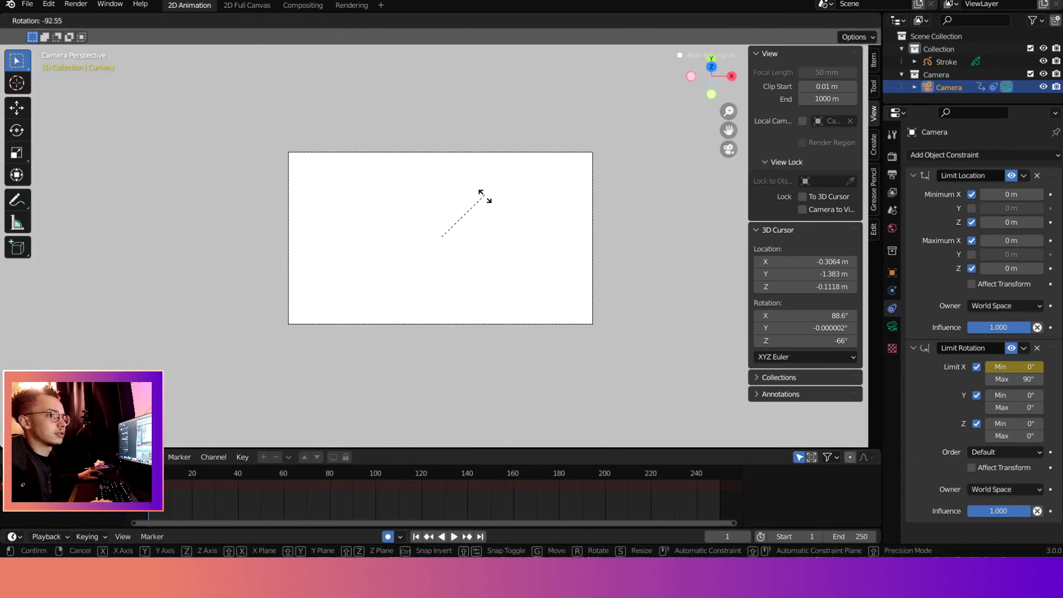
click(483, 196)
Step: Set the minimum X rotation of the Limit Rotation constraint back to 90°
click(1008, 367)
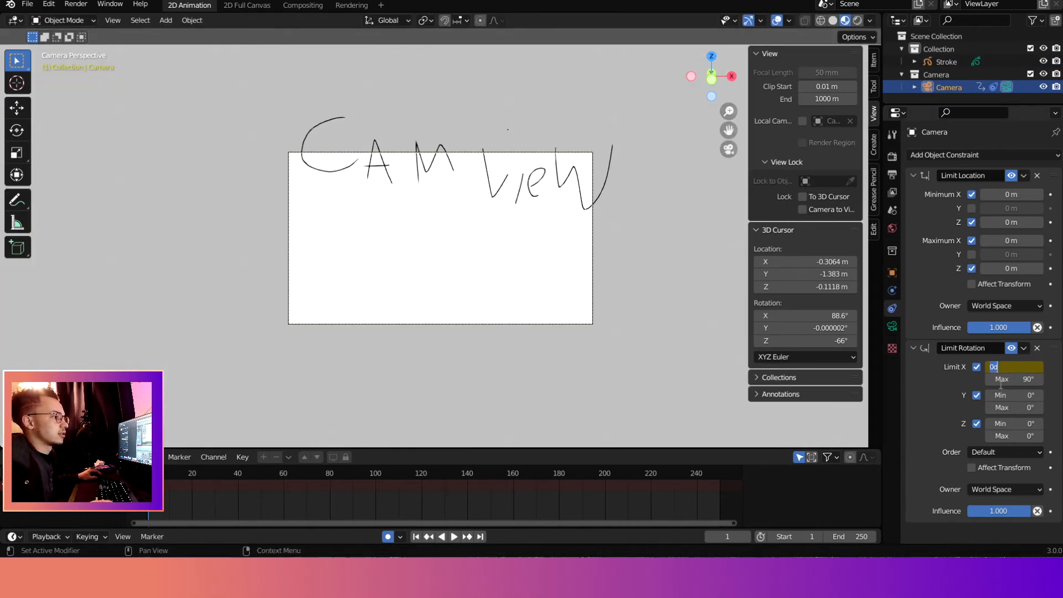
text(90)
key(Return)
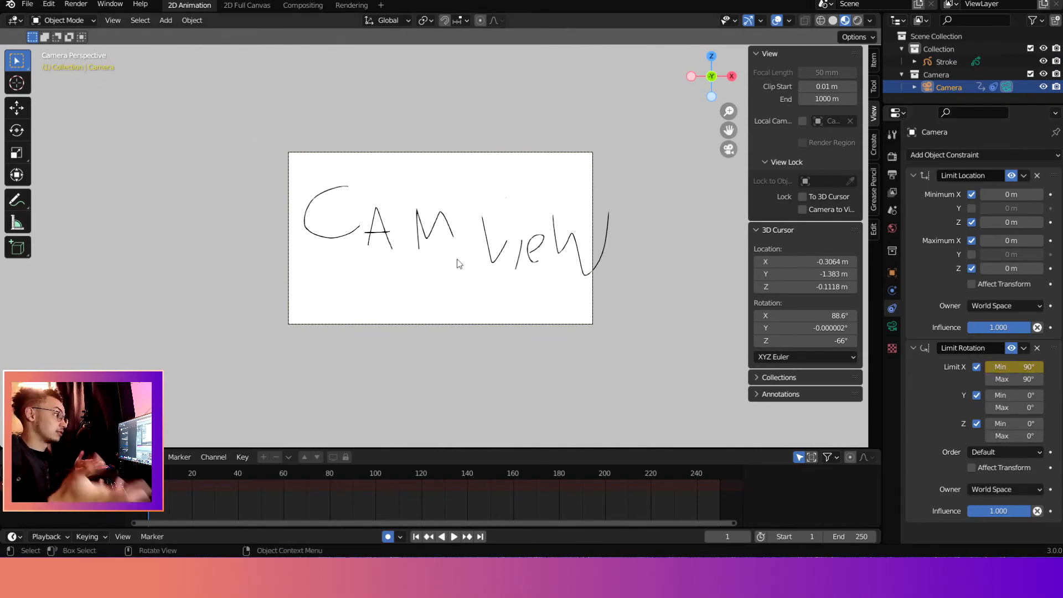
Step: Leave the camera view and try to rotate the camera several times against its rotation limits
middle_drag(458, 283, 350, 271)
key(r)
click(425, 293)
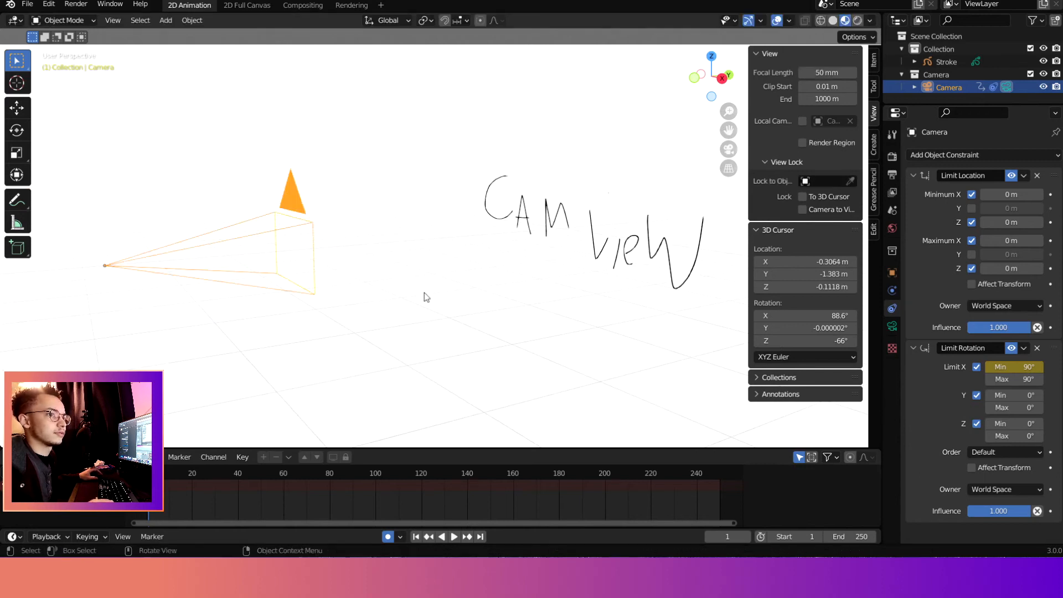
key(r)
key(r)
click(431, 235)
Step: Move the camera freely back and forth against its location limits, leaving it at about -8.37 m in Y
key(g)
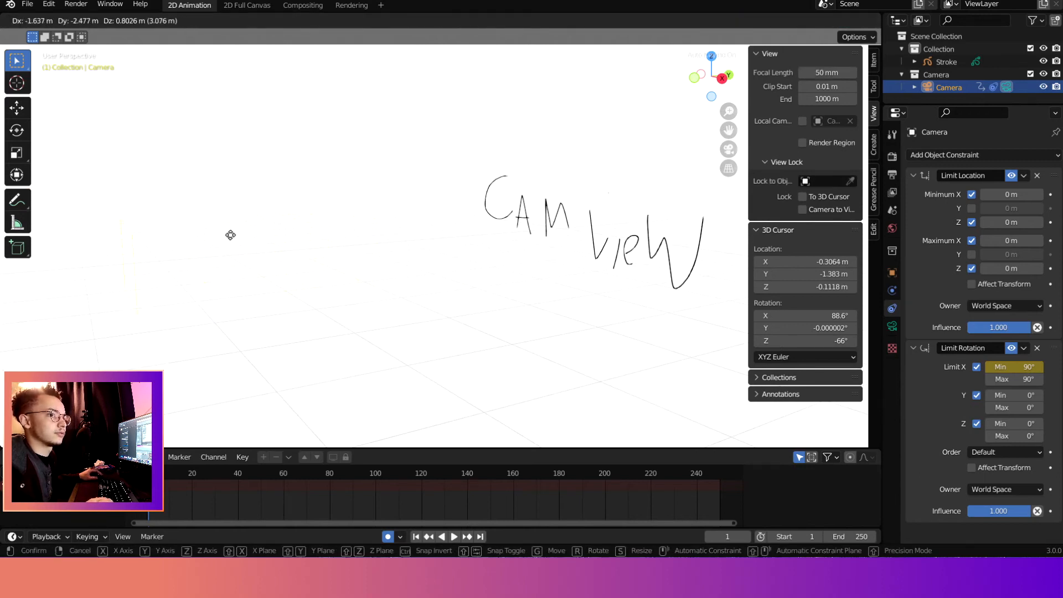
click(238, 254)
key(g)
click(423, 259)
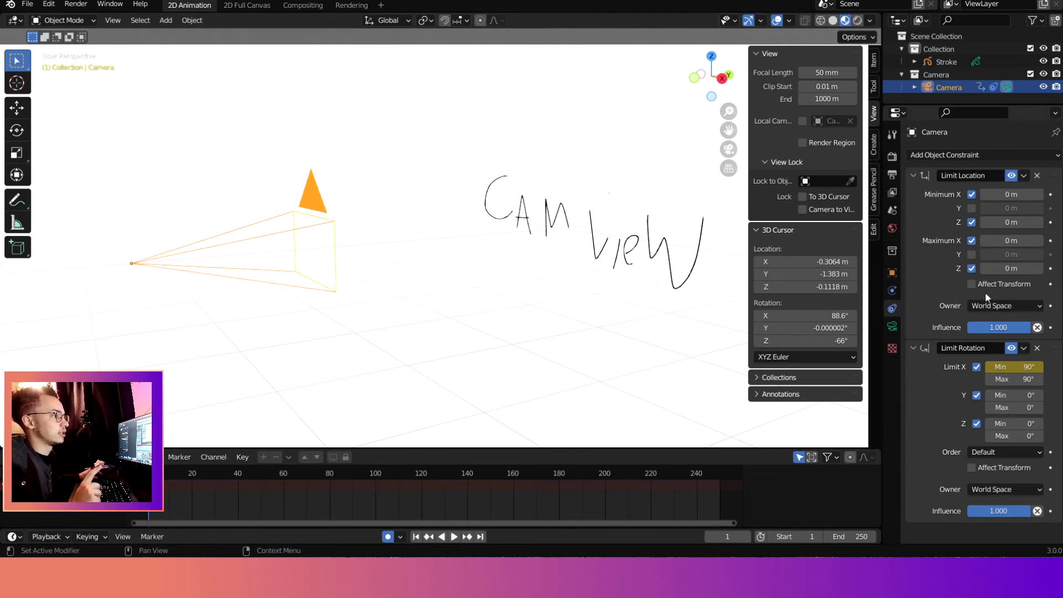
Step: Turn on Affect Transform for both limit constraints, check the camera's transform values, and turn it off again
click(973, 284)
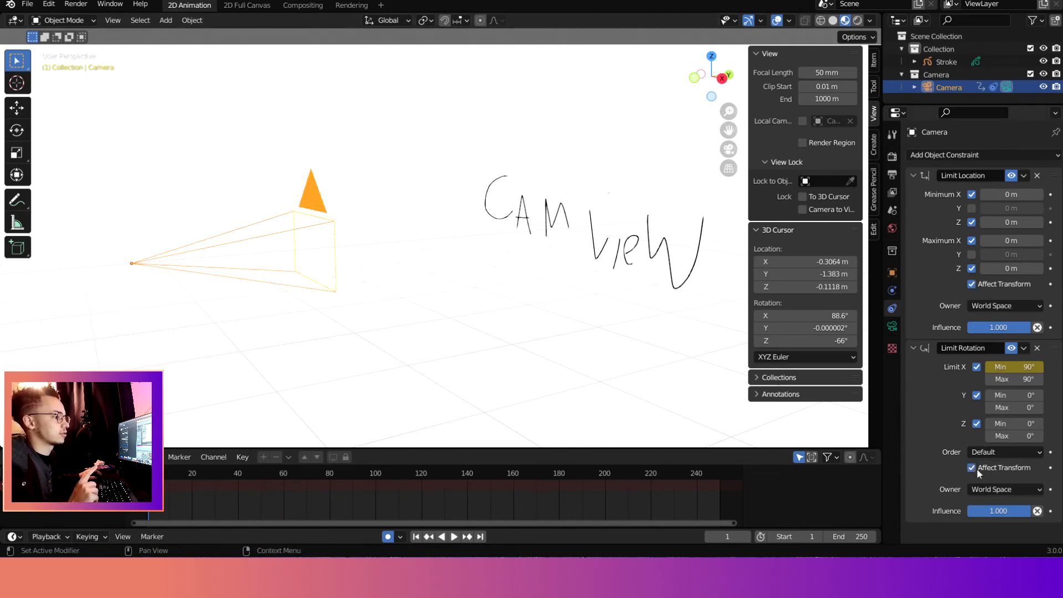
click(892, 272)
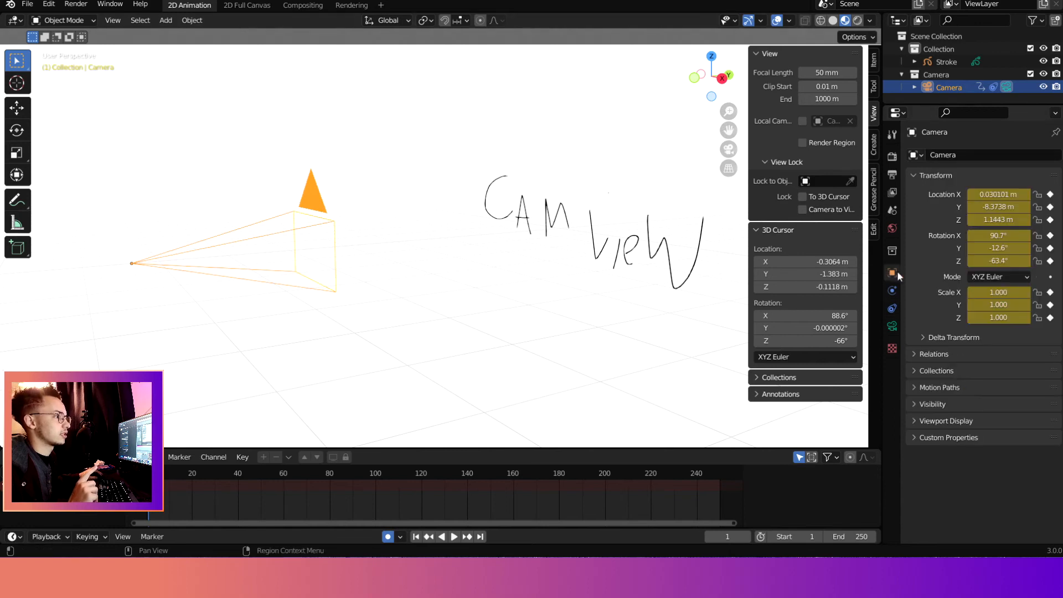
click(892, 308)
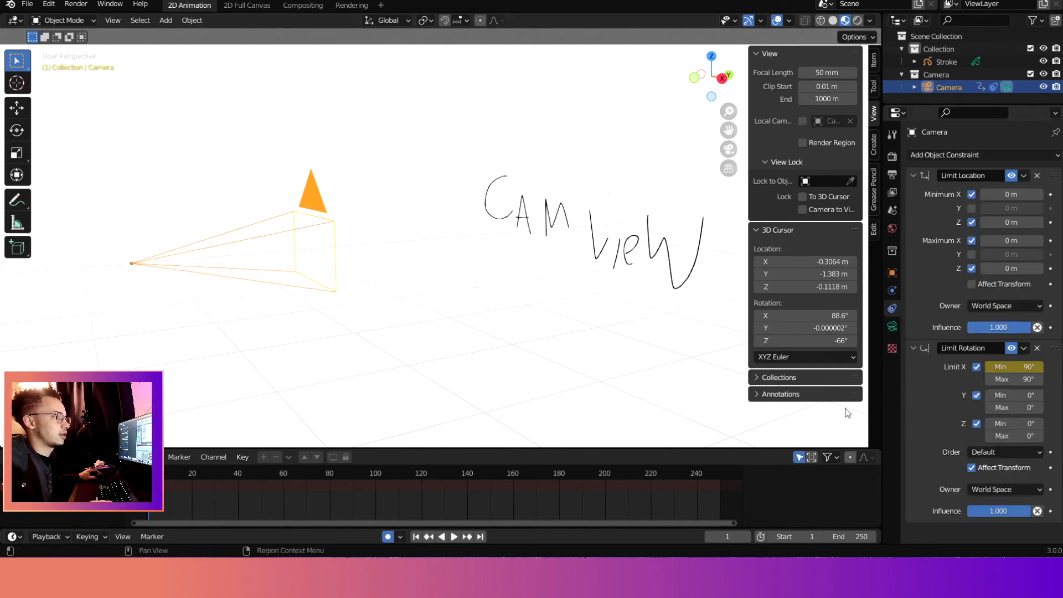
click(971, 467)
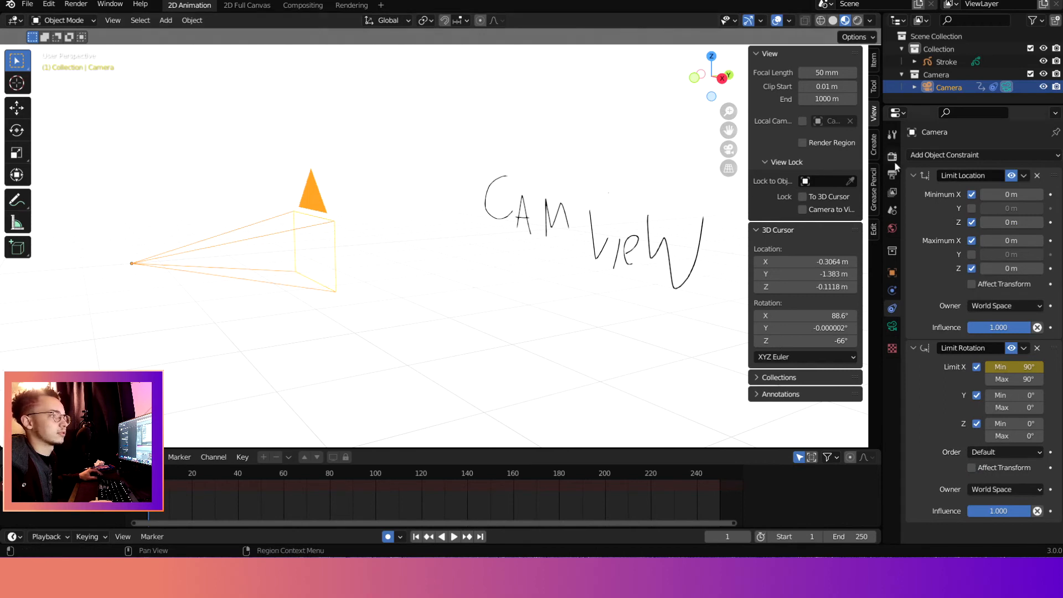
Step: Show the camera's transform values and rotate it repeatedly, to about 147° X, 17.7° Y and -51° Z, with Affect Transform off
click(892, 273)
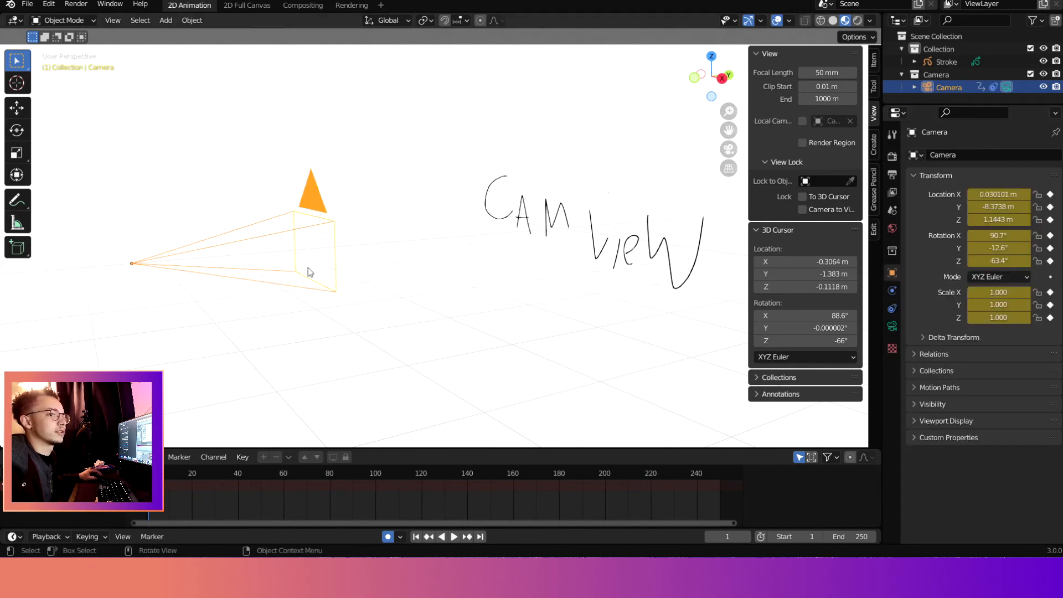
key(r)
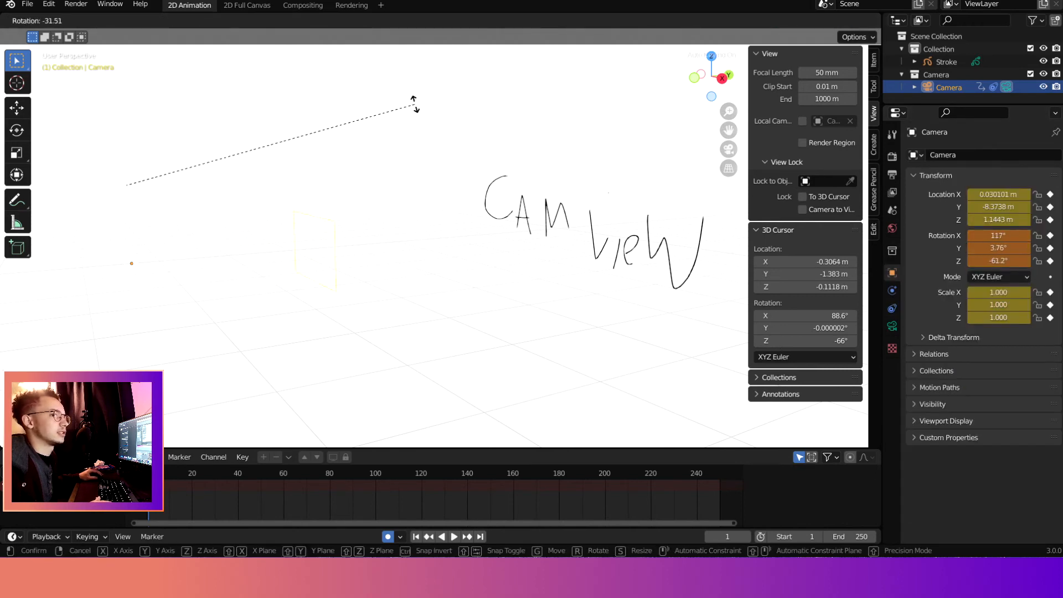
click(415, 104)
key(r)
click(462, 188)
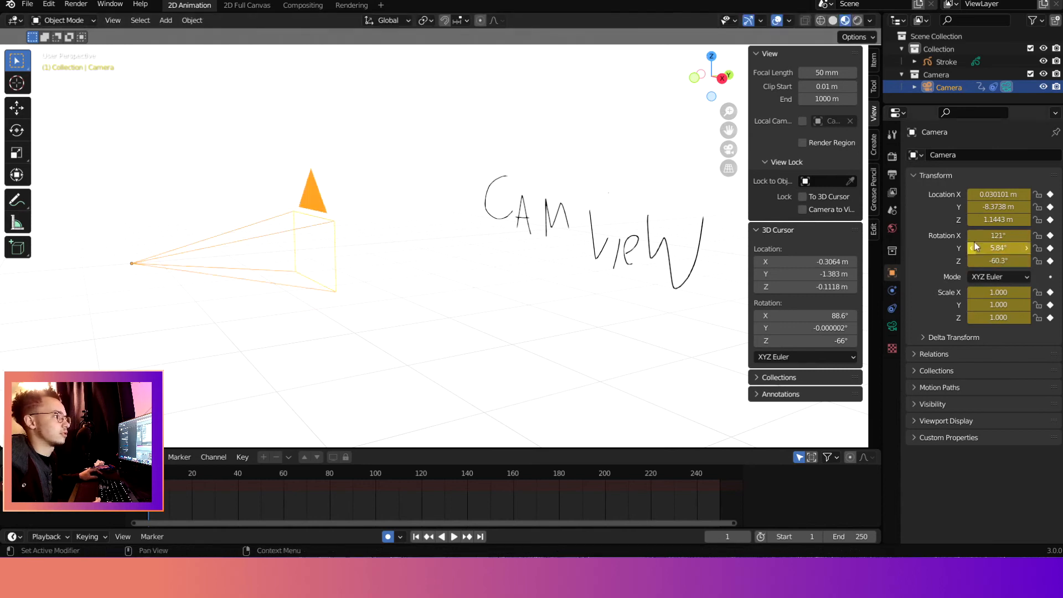
key(r)
click(510, 332)
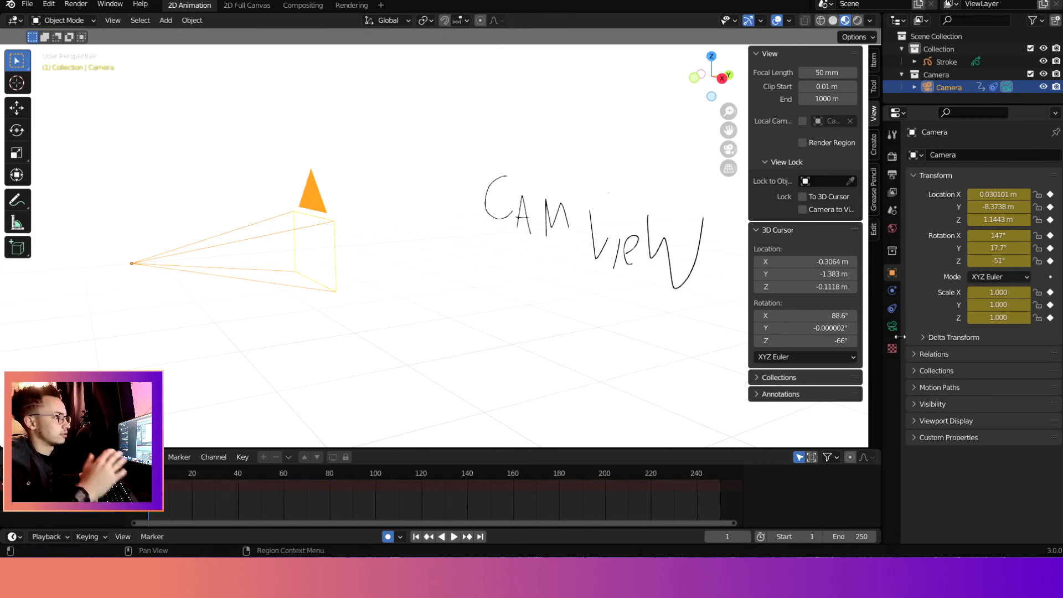
Step: Enable Affect Transform on the Limit Location and Limit Rotation constraints and rotate the camera once to apply the limits to its transform values
click(892, 309)
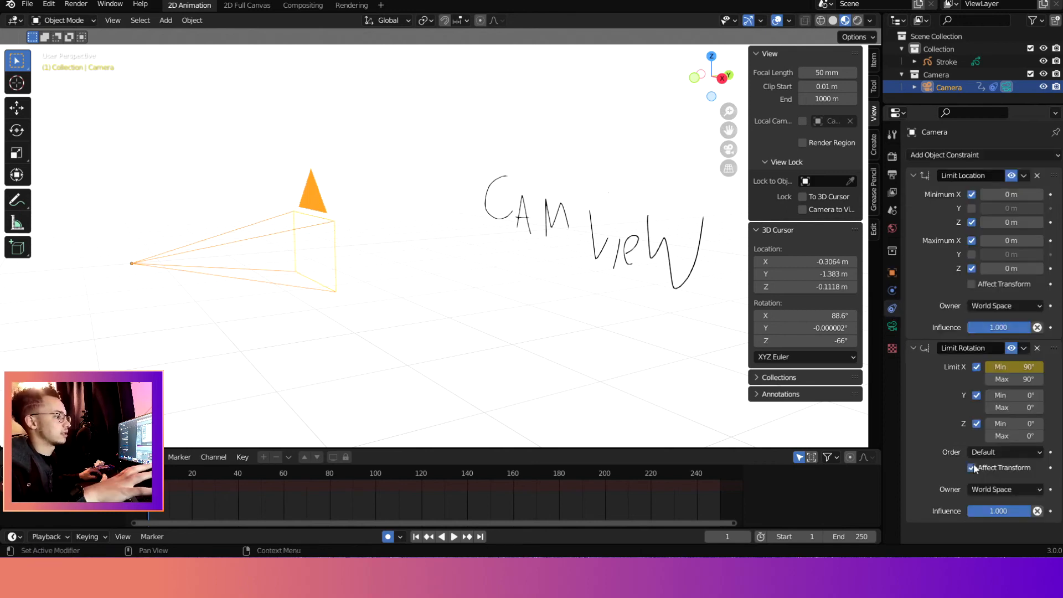
click(892, 273)
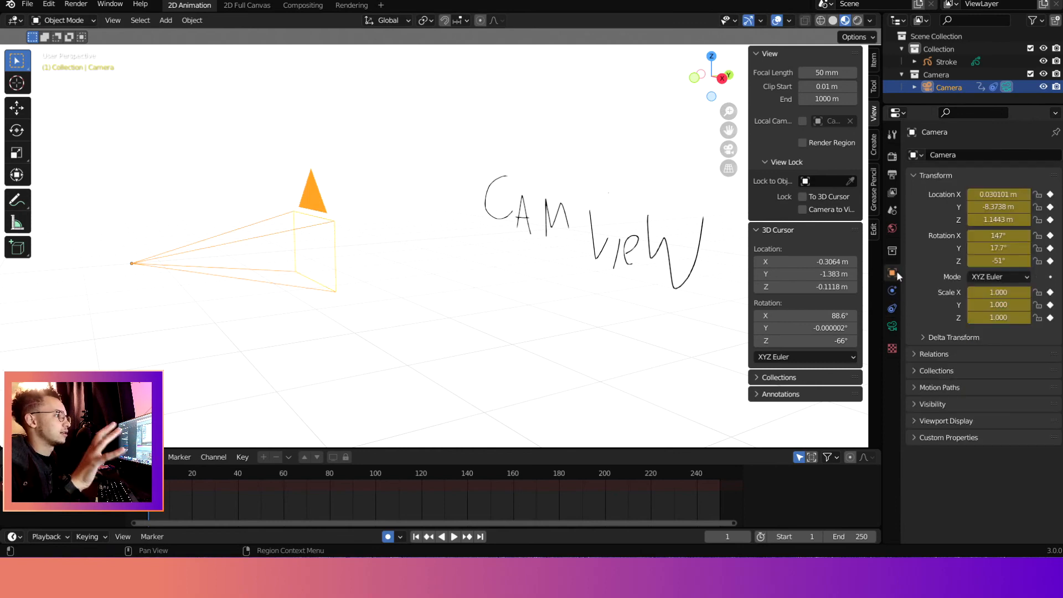
key(r)
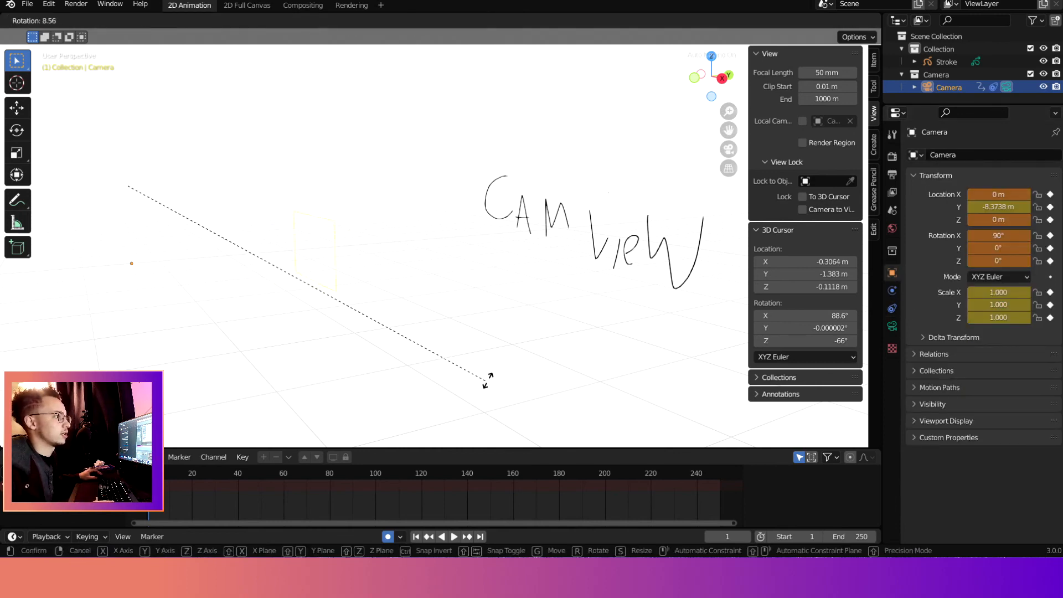
click(447, 215)
Step: Try rotating the camera twice more, and move it to about -6.39 m in Y
key(r)
click(492, 178)
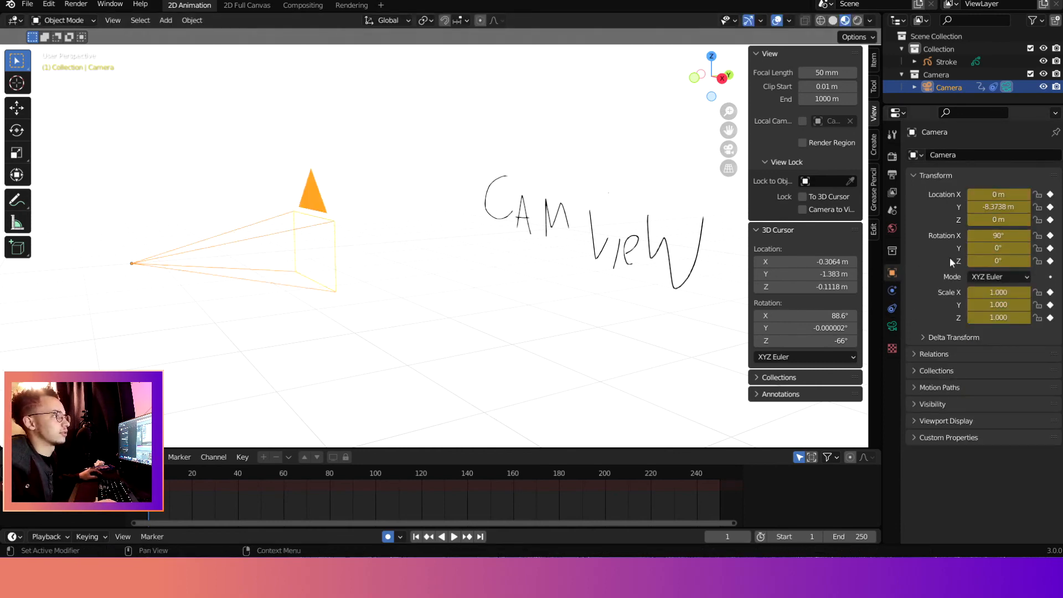
key(r)
click(444, 208)
key(g)
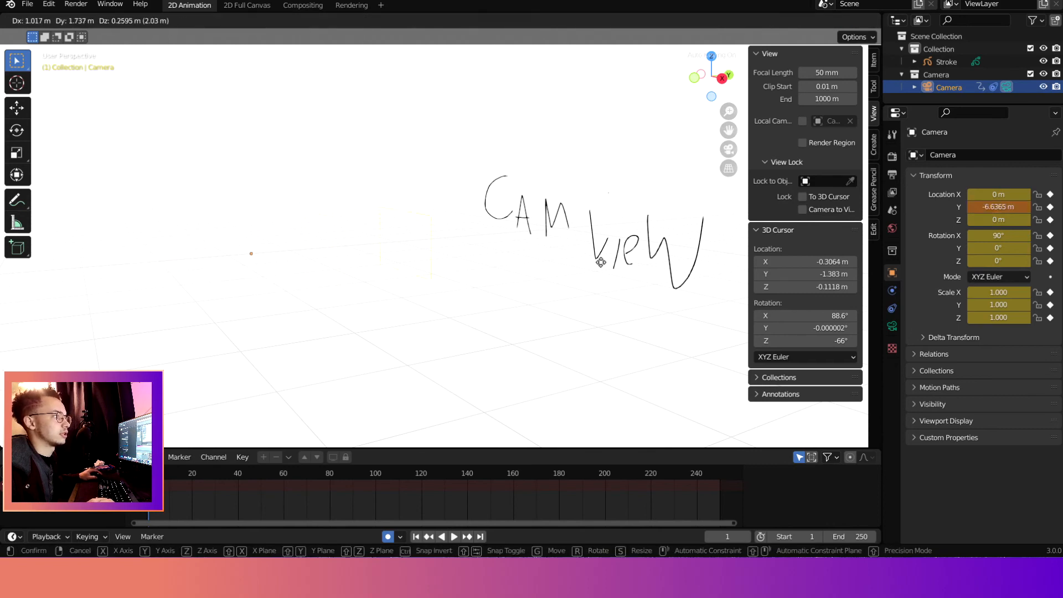
click(615, 262)
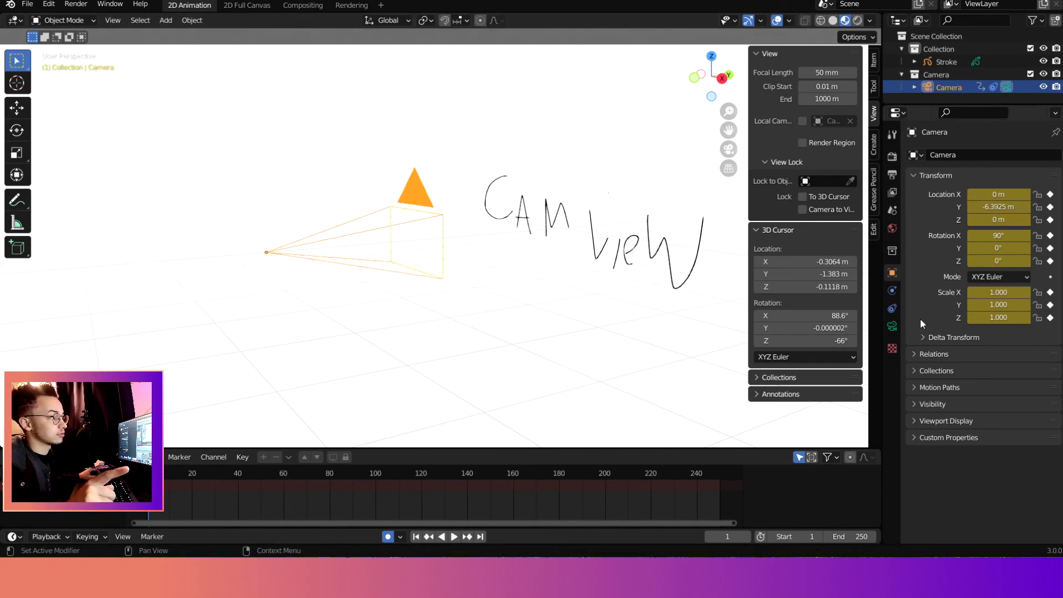